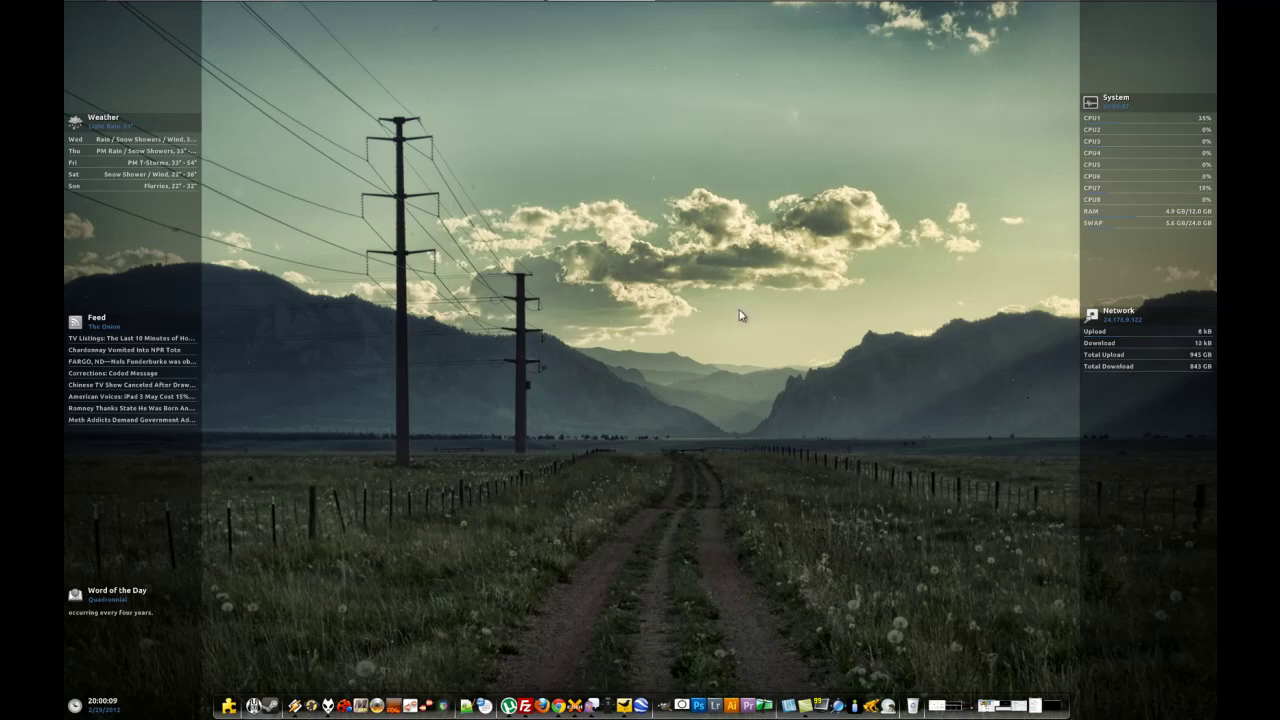
- Bring REAPER forward and show Track 1's FX chain with Surge's Strep Throat Bass patch
{"action": "mouse_move", "coordinate": [765, 5]}
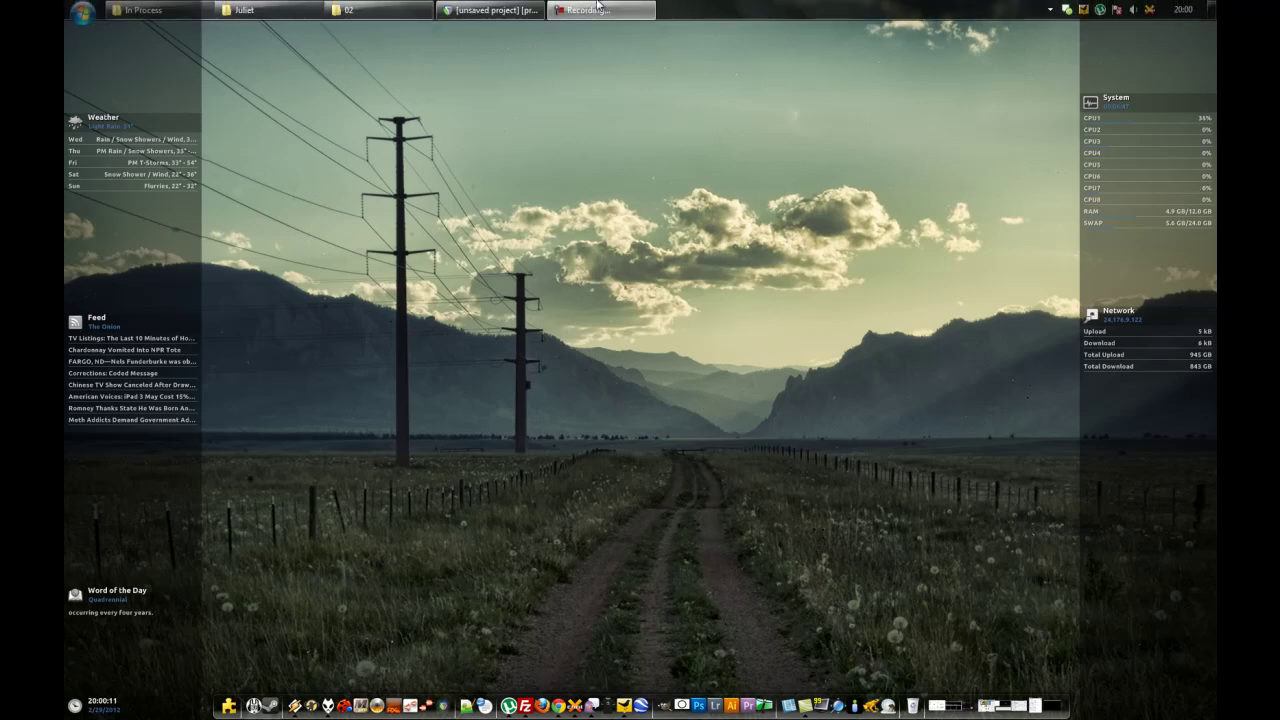
{"action": "left_click", "coordinate": [520, 9]}
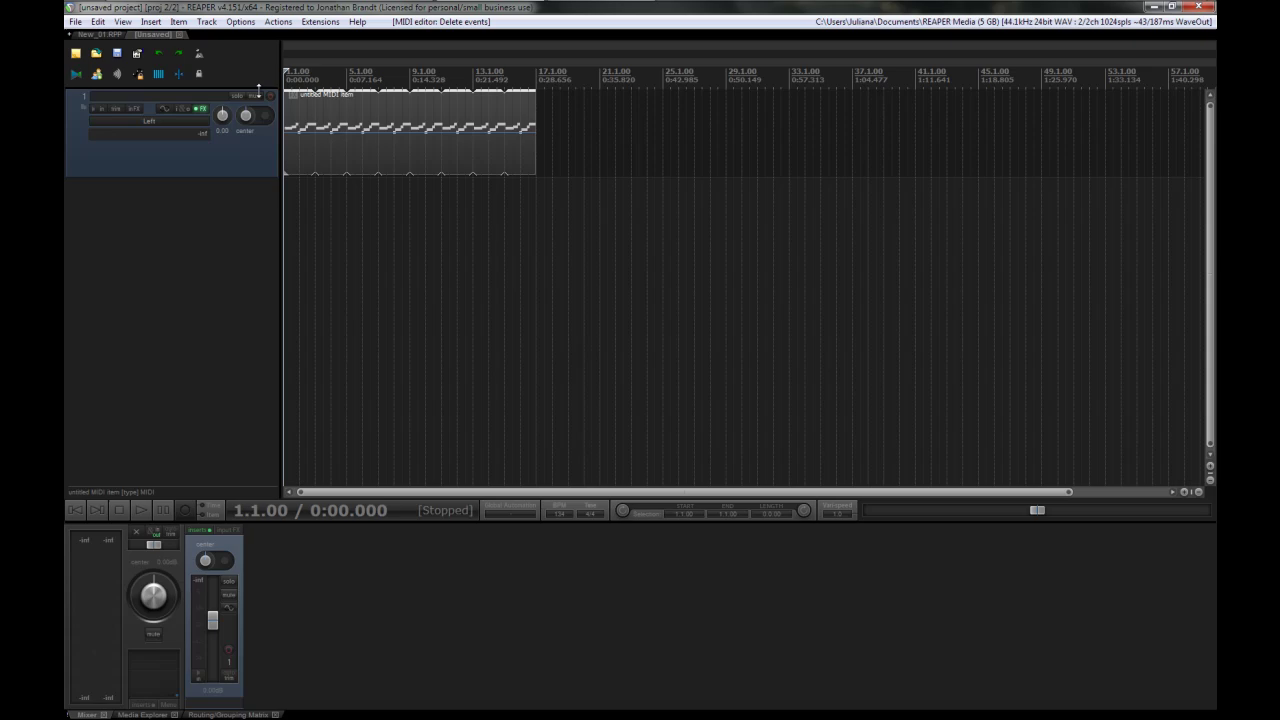
{"action": "left_click", "coordinate": [202, 108]}
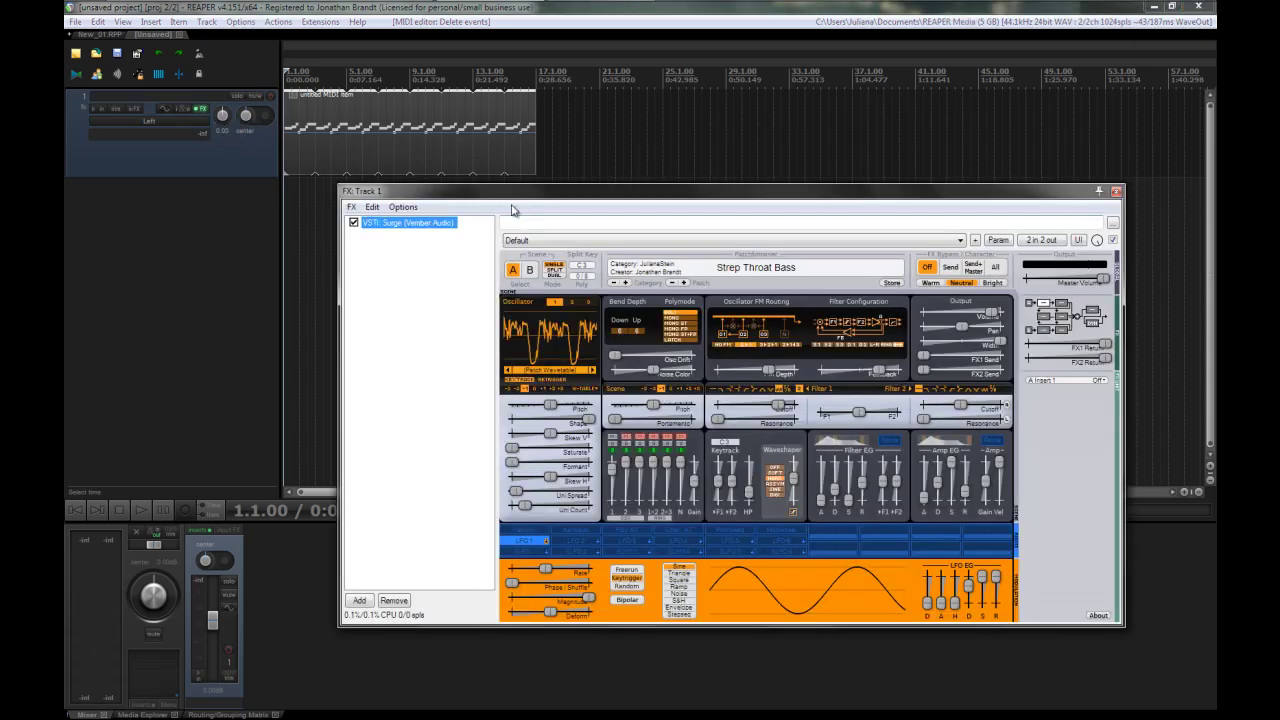
{"action": "left_click_drag", "start_coordinate": [513, 201], "coordinate": [561, 223]}
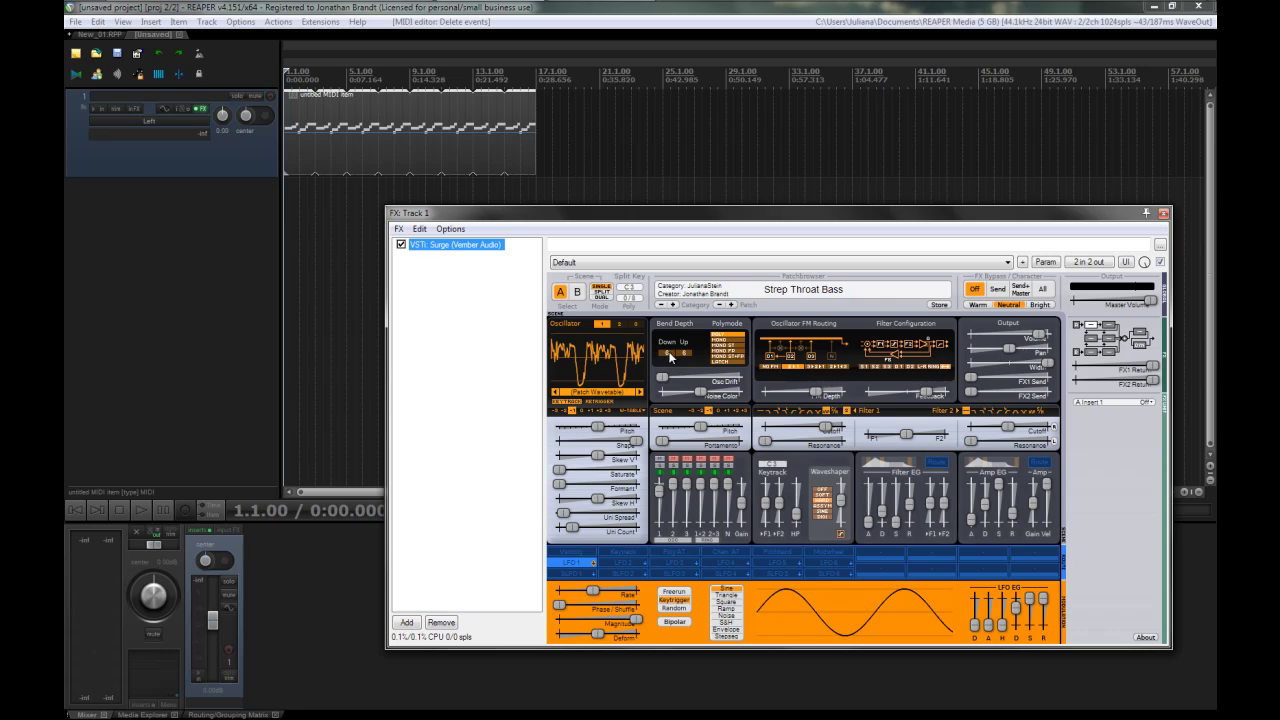
- Play the bass MIDI item through Surge, close the FX chain, and stop playback
{"action": "key", "text": "space"}
{"action": "scroll", "coordinate": [465, 190], "scroll_direction": "up", "scroll_amount": 3}
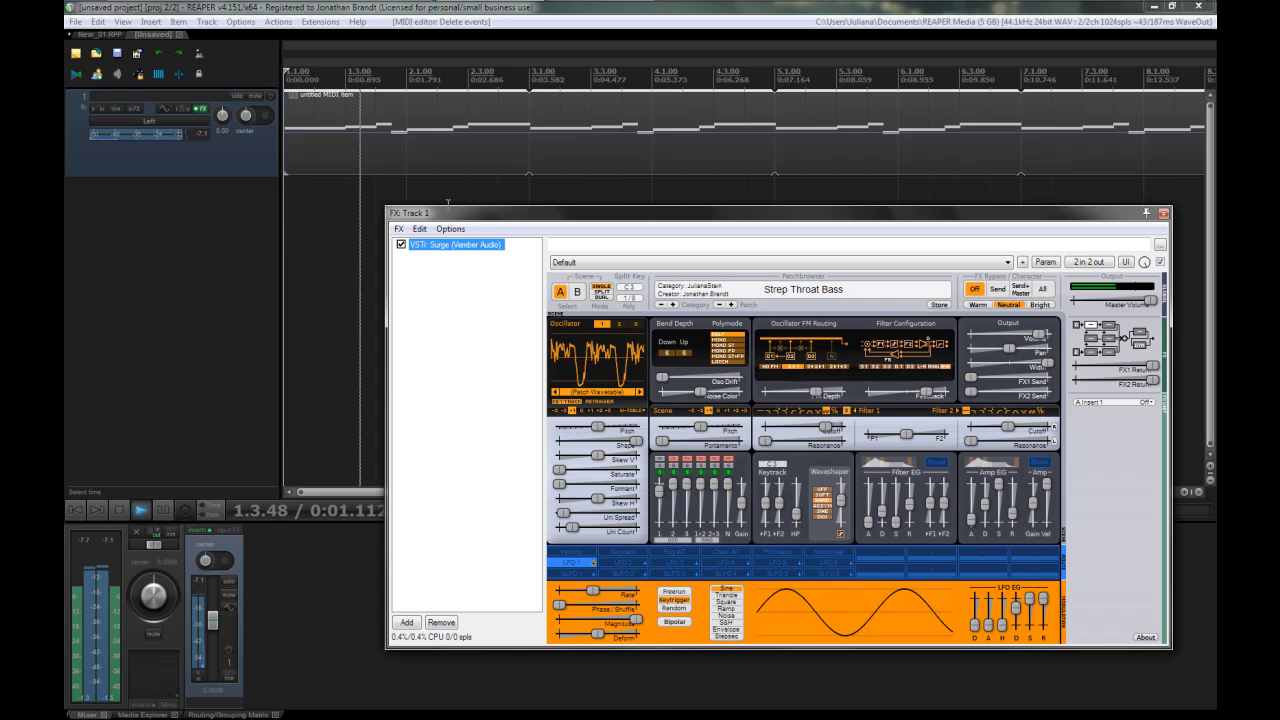
{"action": "left_click_drag", "start_coordinate": [470, 219], "coordinate": [506, 220]}
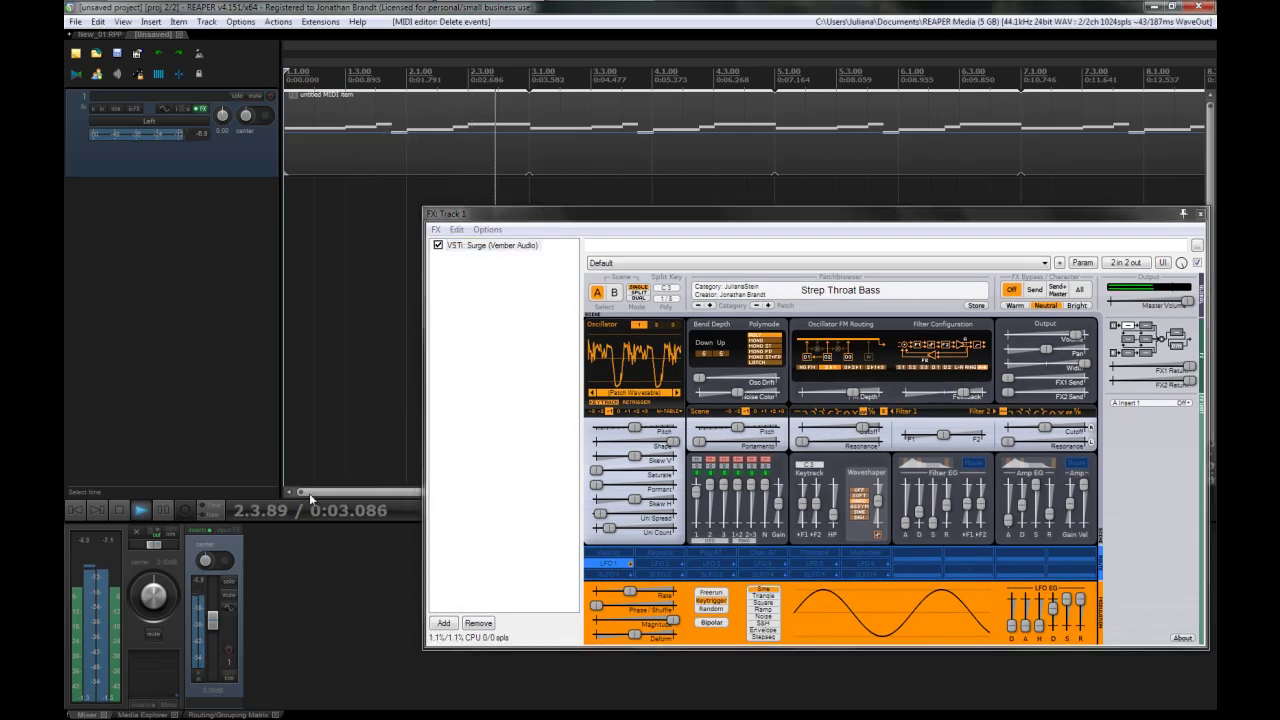
{"action": "left_click_drag", "start_coordinate": [769, 214], "coordinate": [757, 240]}
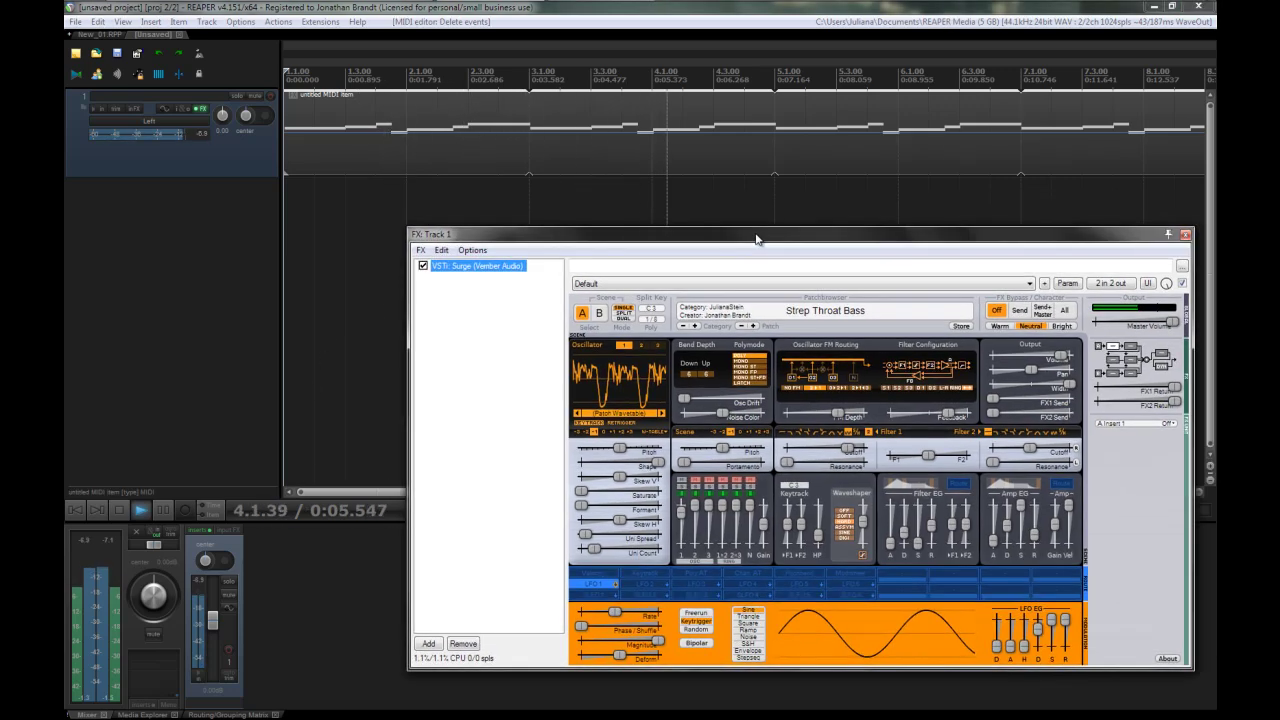
{"action": "left_click", "coordinate": [1185, 238]}
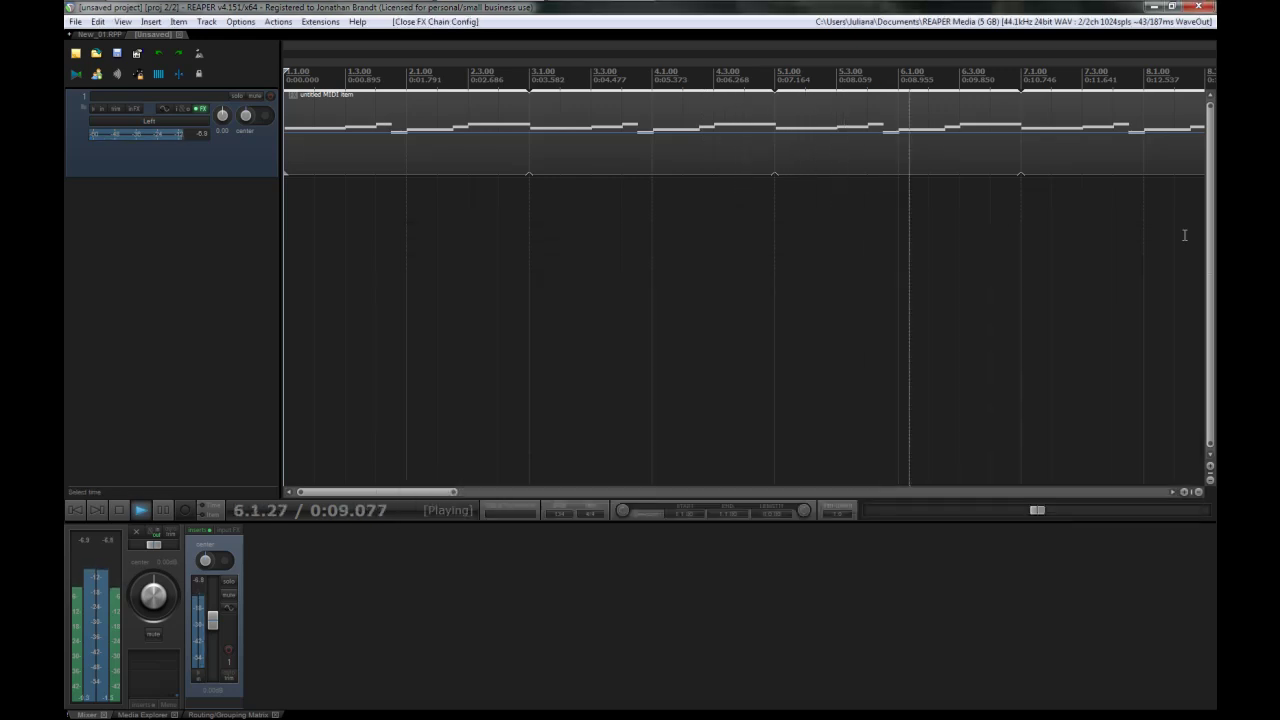
{"action": "key", "text": "space"}
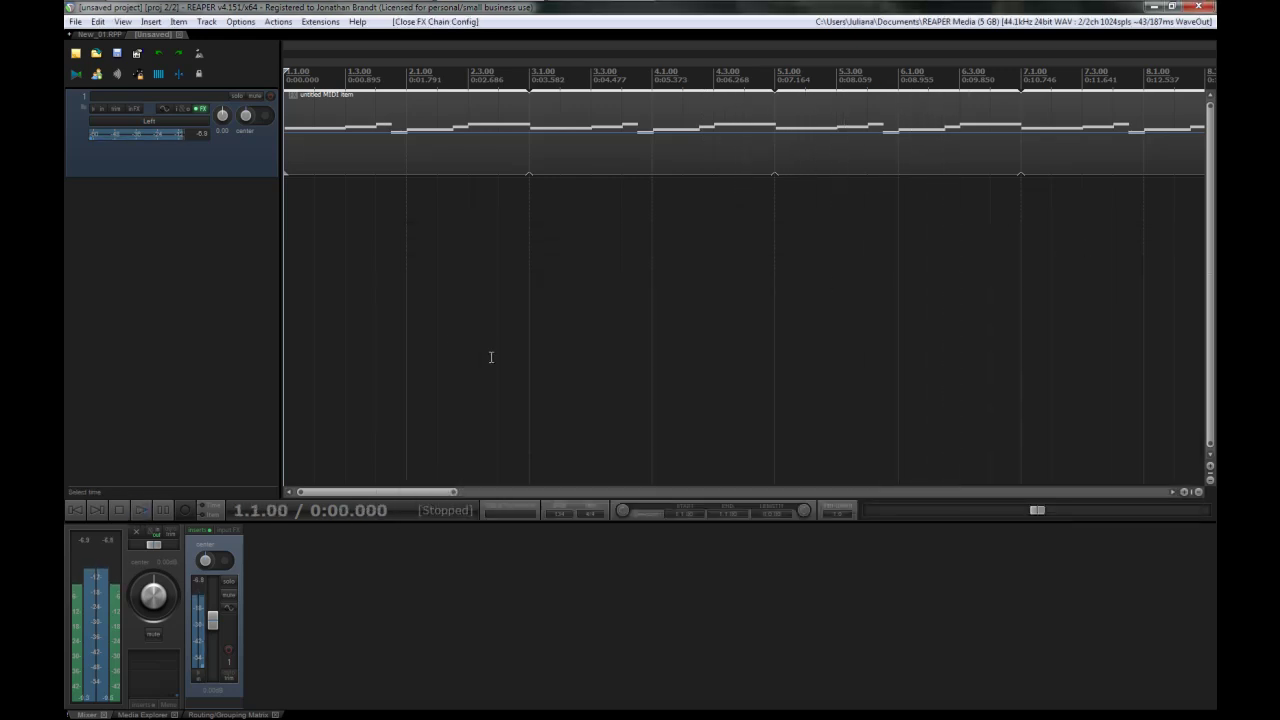
- Choose ReaControlMIDI from the Cockos plugins in Track 1's Add FX browser
{"action": "left_click", "coordinate": [203, 109]}
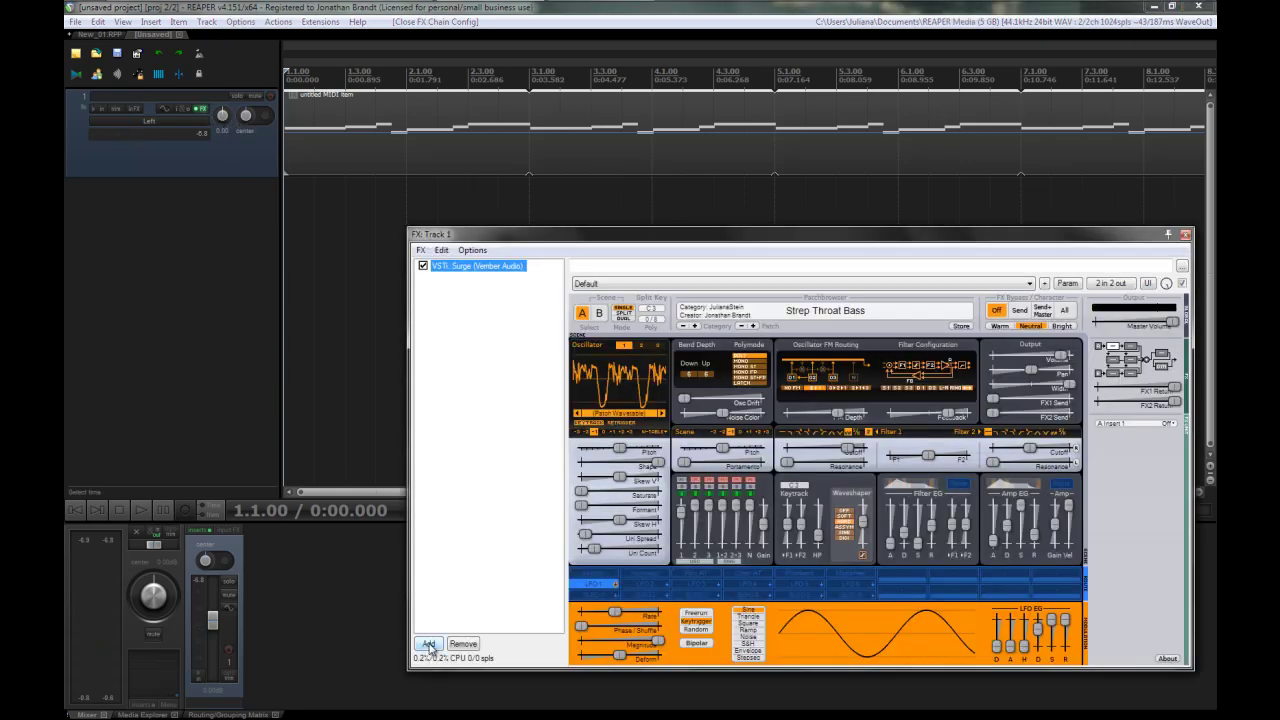
{"action": "left_click", "coordinate": [429, 644]}
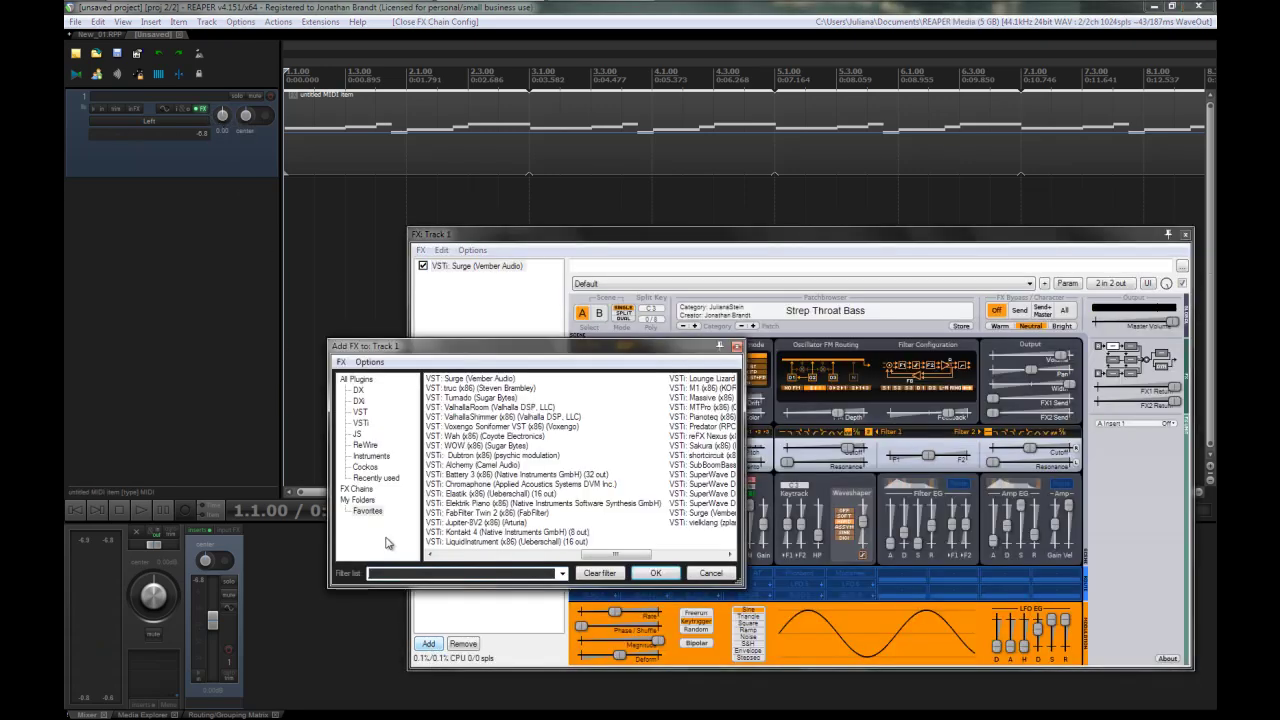
{"action": "left_click", "coordinate": [367, 466]}
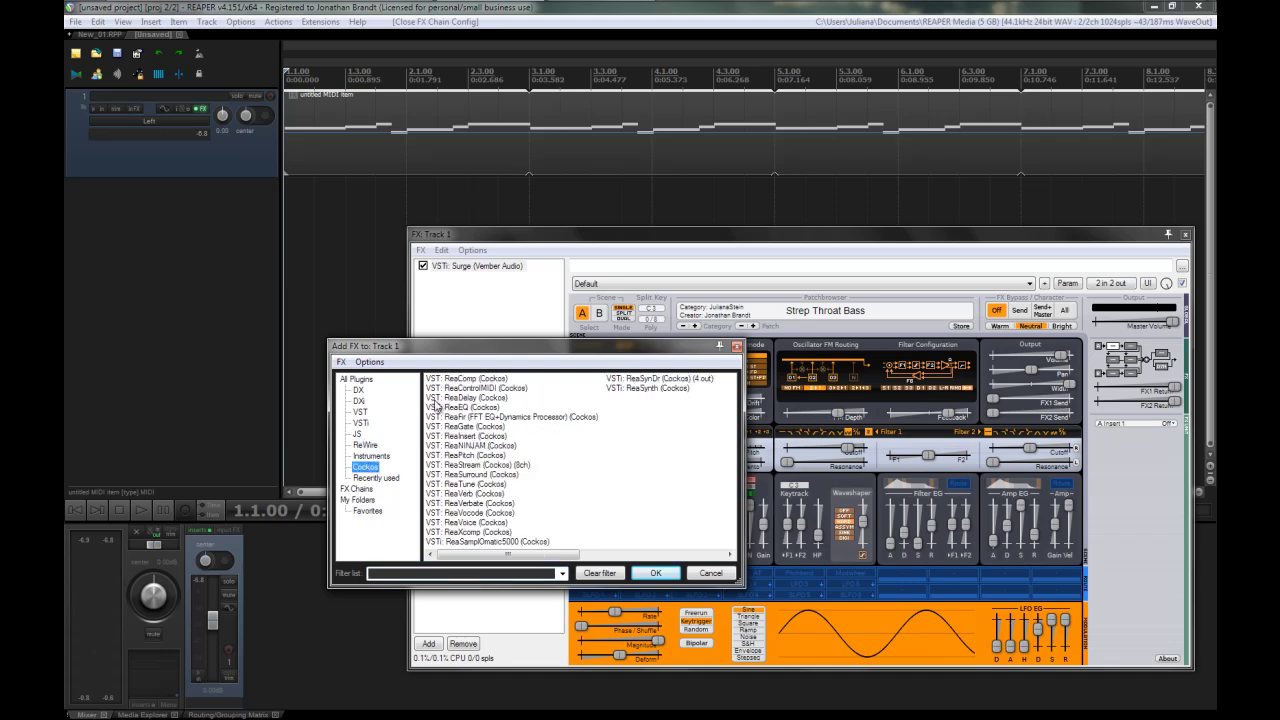
{"action": "left_click", "coordinate": [472, 388]}
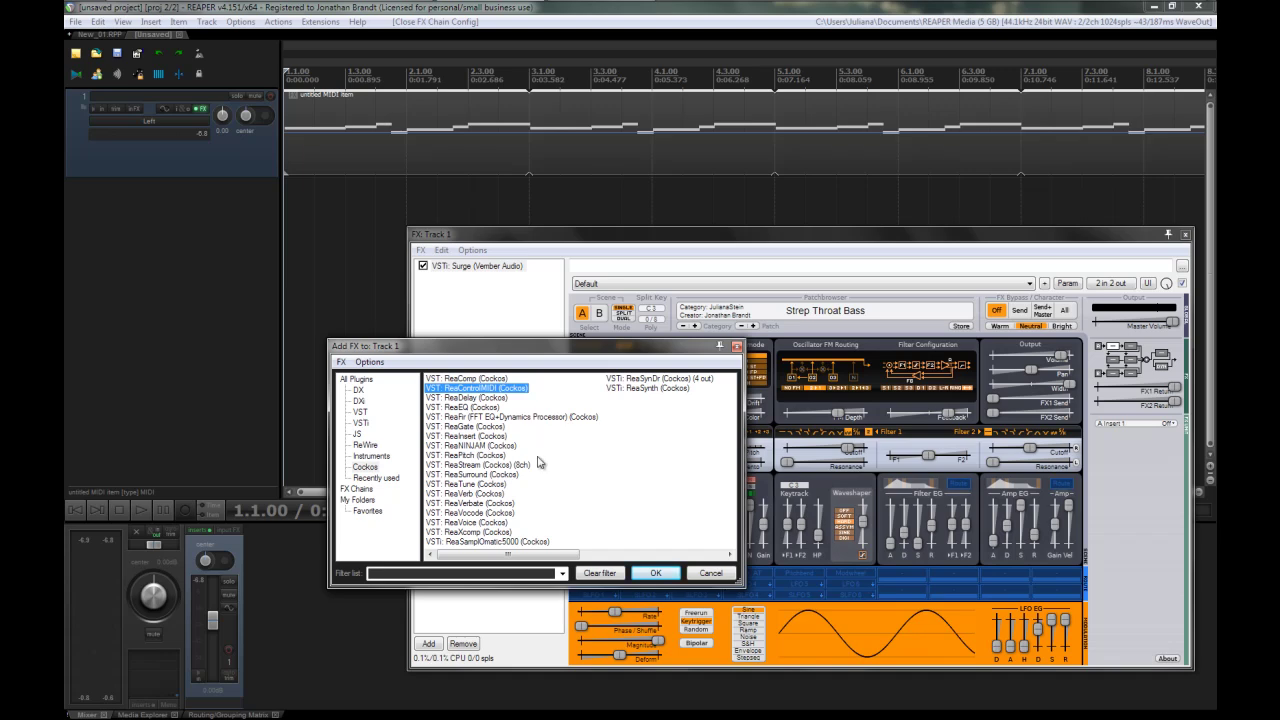
- Add ReaControlMIDI to the chain and place it ahead of Surge
{"action": "left_click", "coordinate": [655, 573]}
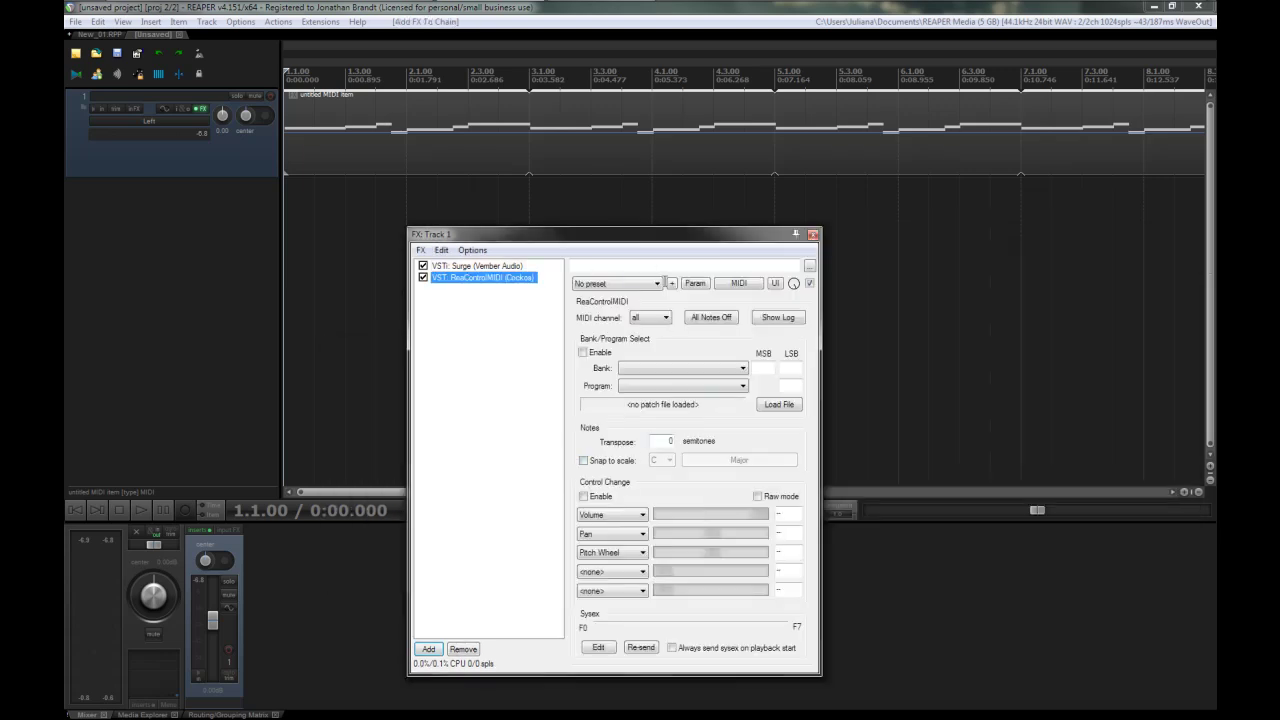
{"action": "left_click_drag", "start_coordinate": [649, 240], "coordinate": [656, 202]}
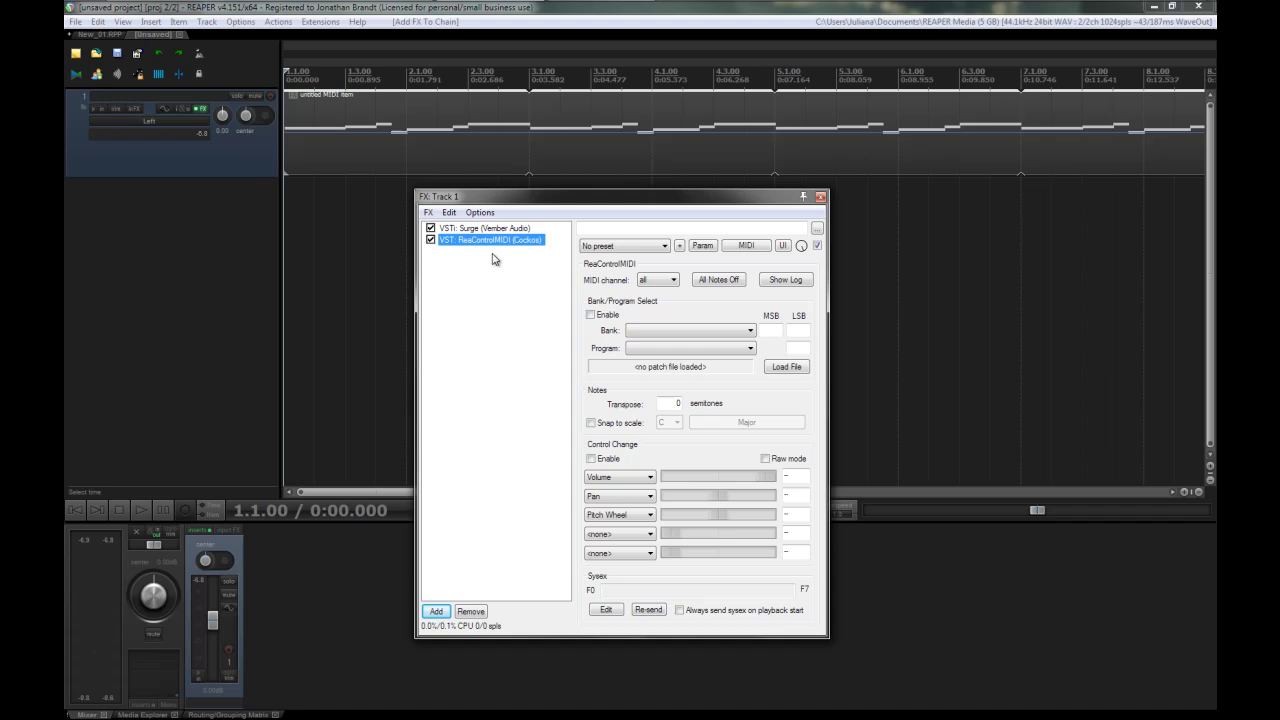
{"action": "left_click_drag", "start_coordinate": [498, 241], "coordinate": [498, 231]}
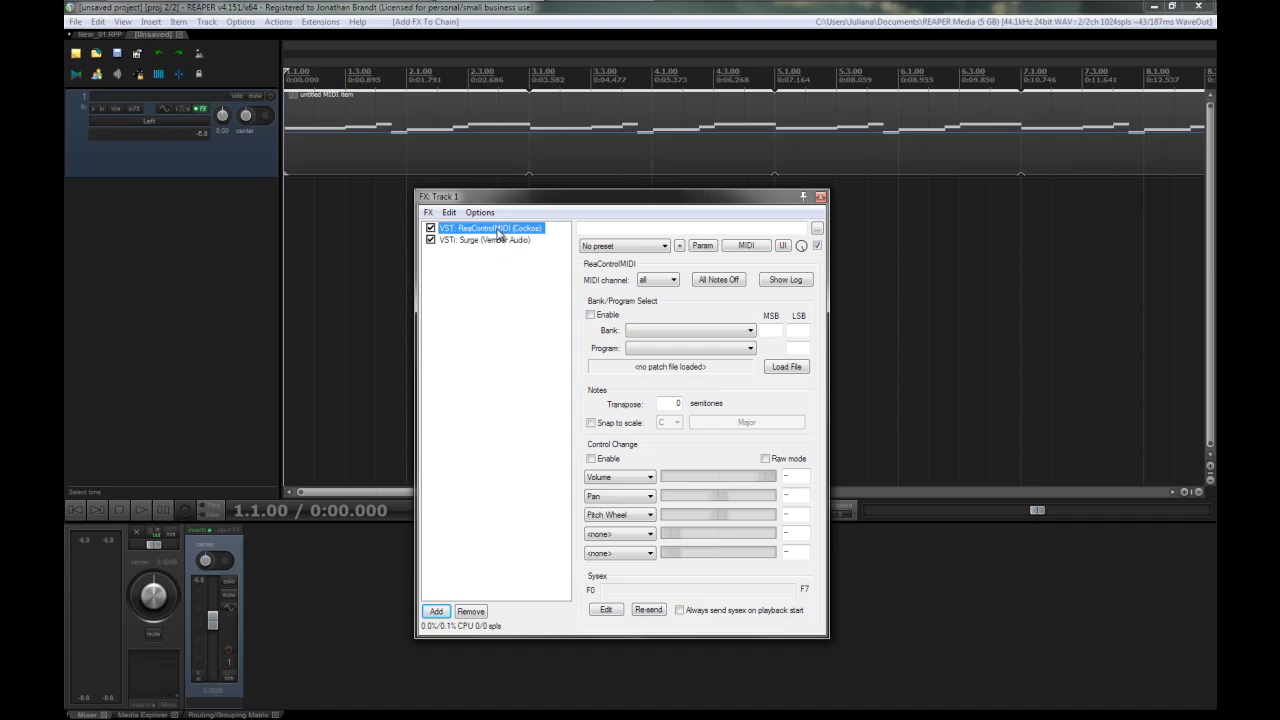
- Enable ReaControlMIDI's control change output and set the first two controller slots to <none>
{"action": "left_click", "coordinate": [601, 460]}
{"action": "left_click", "coordinate": [628, 478]}
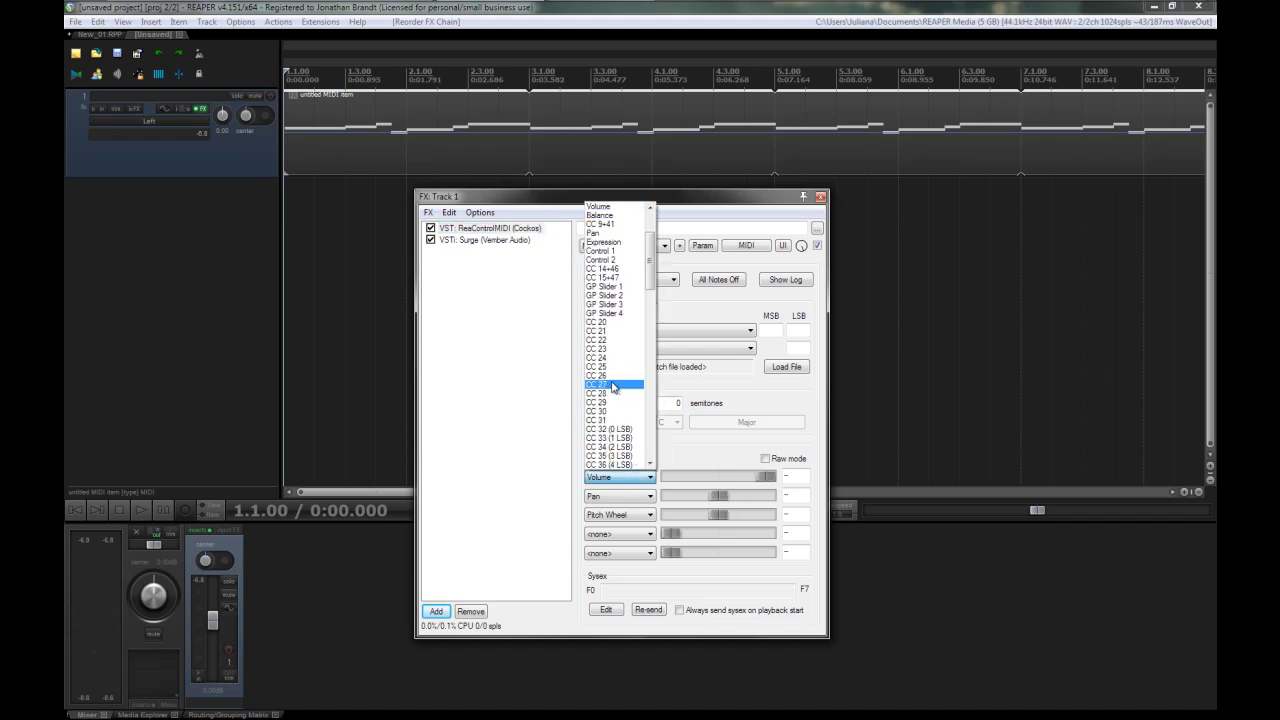
{"action": "scroll", "coordinate": [596, 230], "scroll_direction": "up", "scroll_amount": 1}
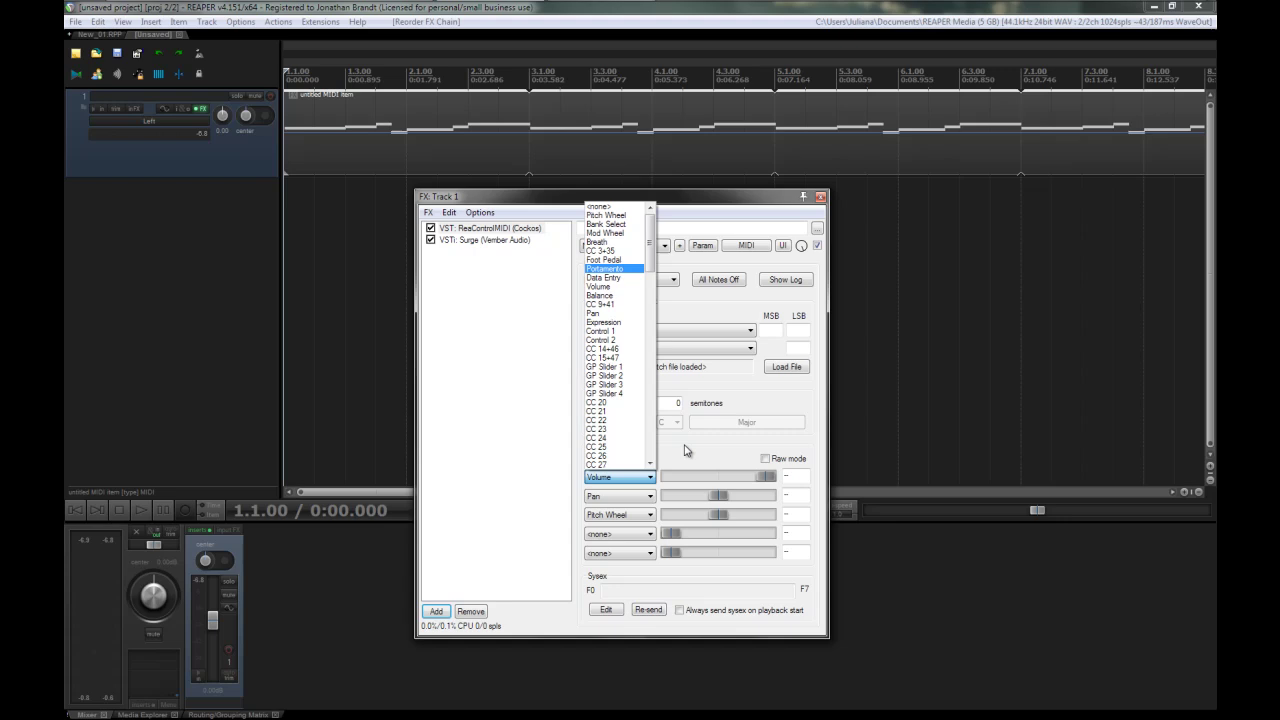
{"action": "left_click", "coordinate": [605, 215]}
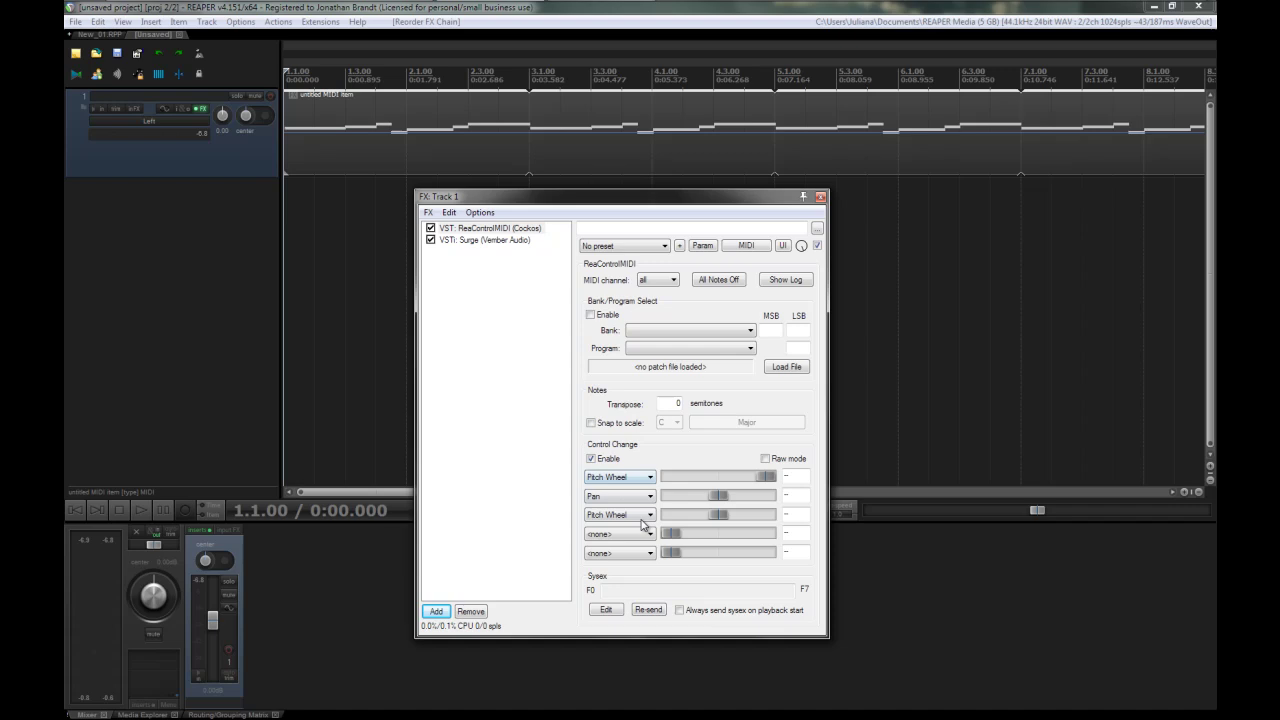
{"action": "left_click", "coordinate": [636, 476]}
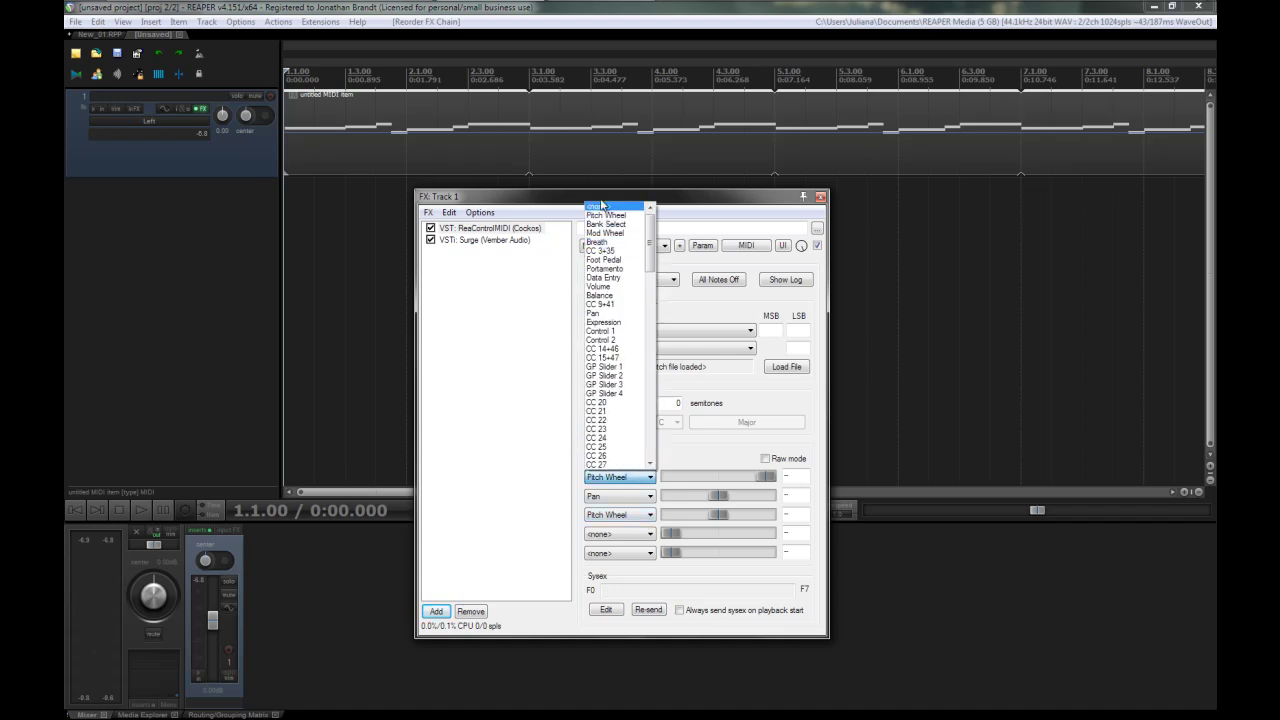
{"action": "left_click", "coordinate": [600, 207]}
{"action": "left_click", "coordinate": [640, 496]}
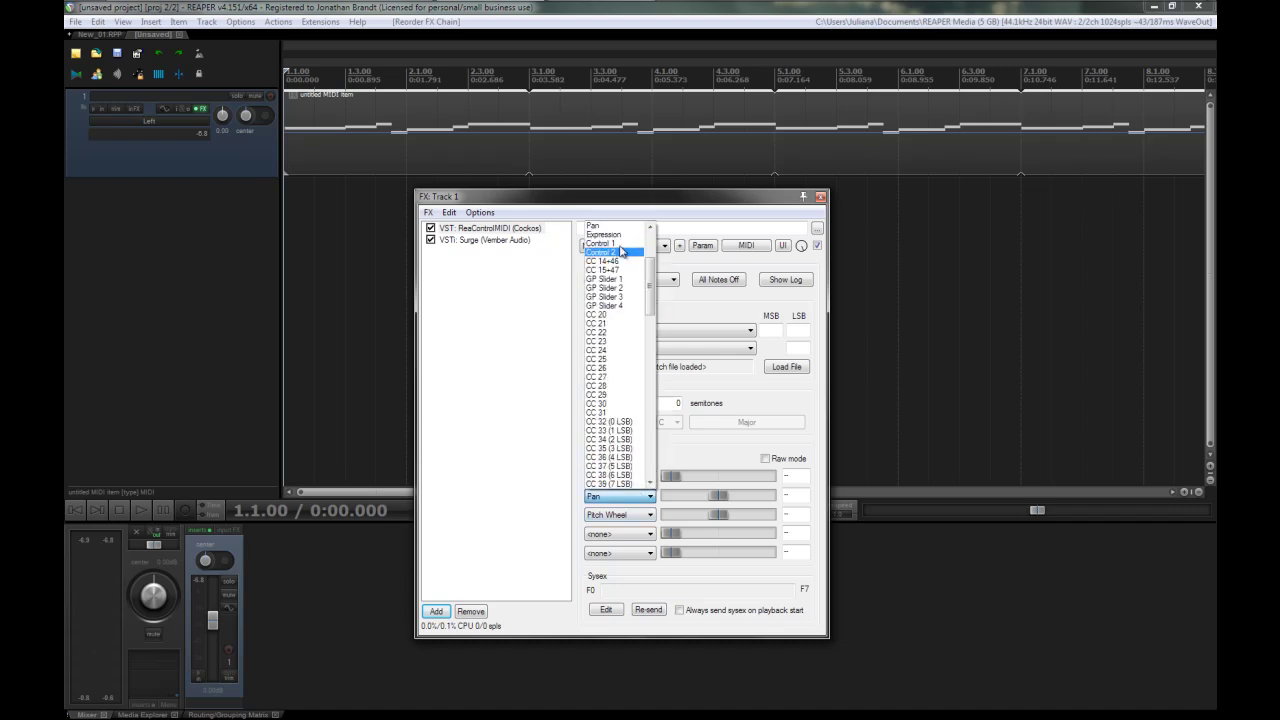
{"action": "left_click", "coordinate": [601, 226]}
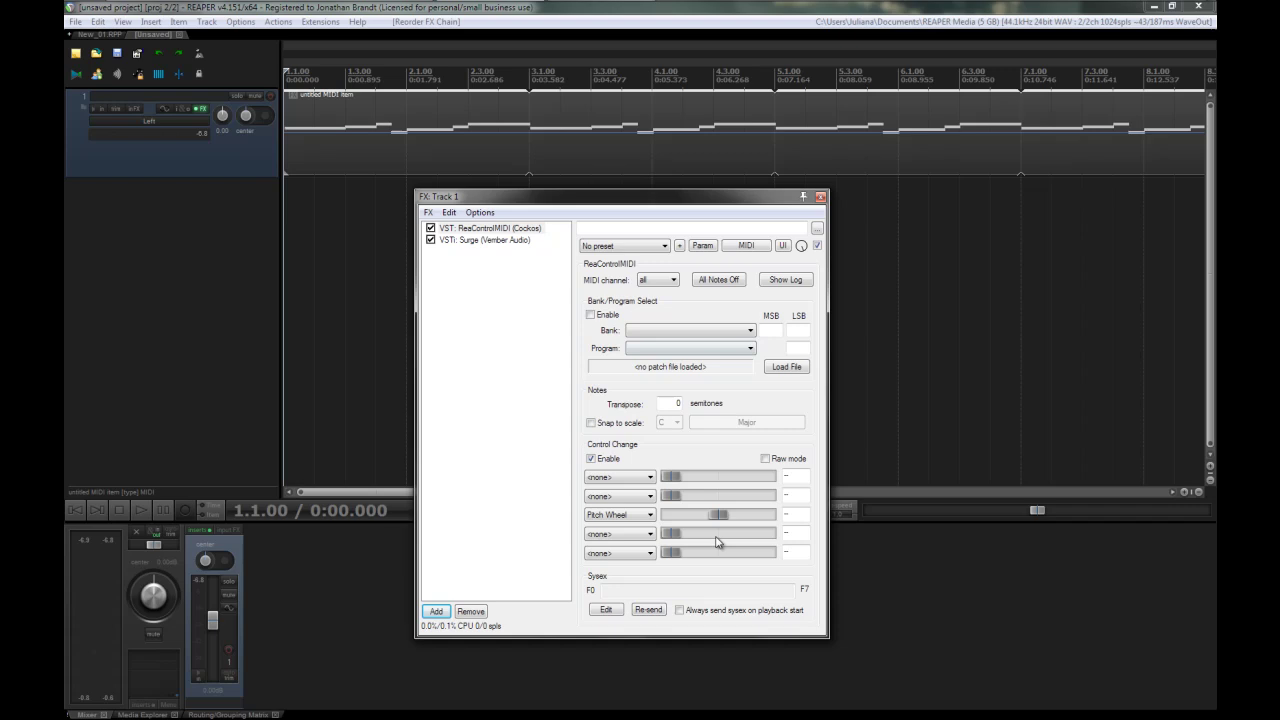
- Close the FX chain and add a ReaControlMIDI Pitch Wheel envelope lane to Track 1
{"action": "left_click", "coordinate": [820, 198]}
{"action": "left_click", "coordinate": [122, 107]}
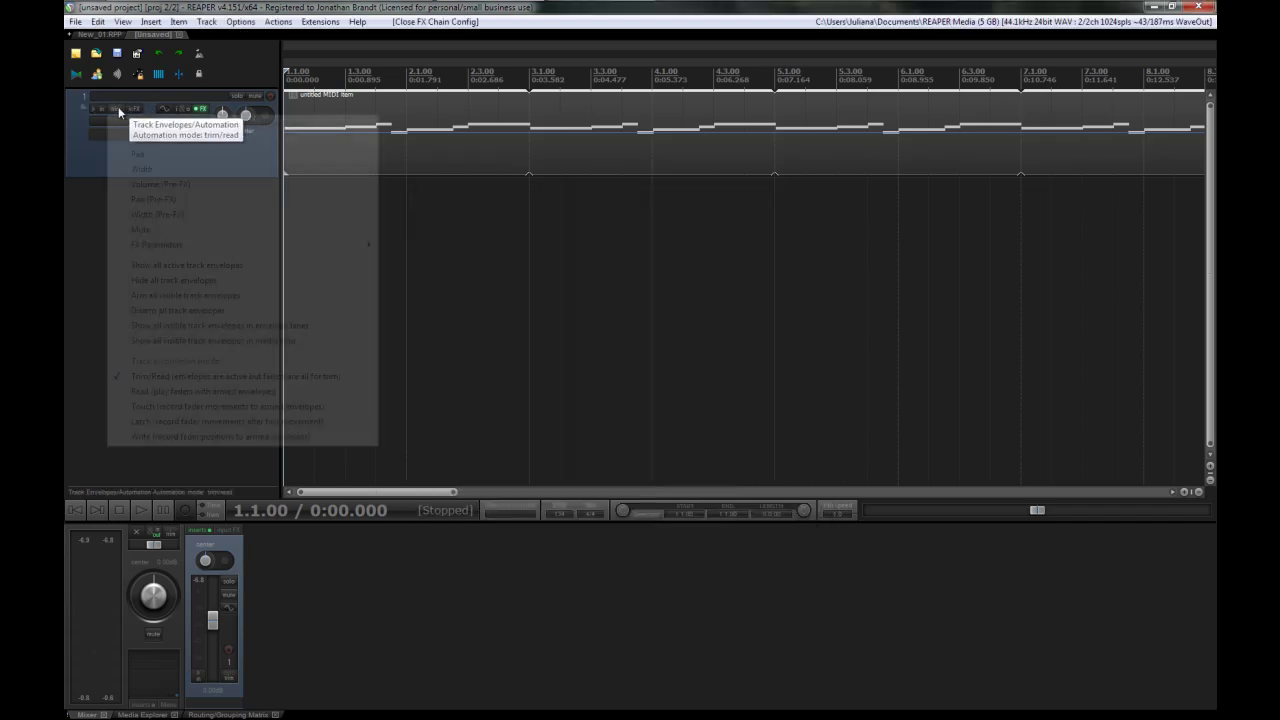
{"action": "mouse_move", "coordinate": [358, 252]}
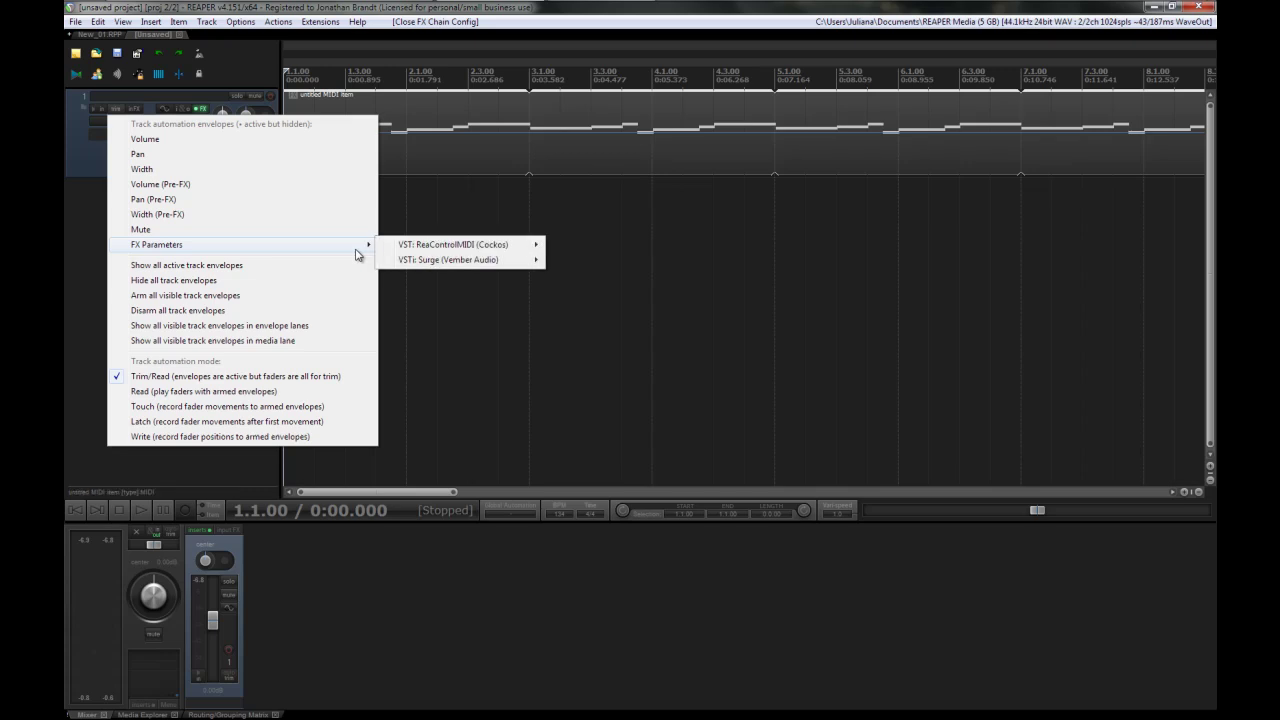
{"action": "mouse_move", "coordinate": [505, 249]}
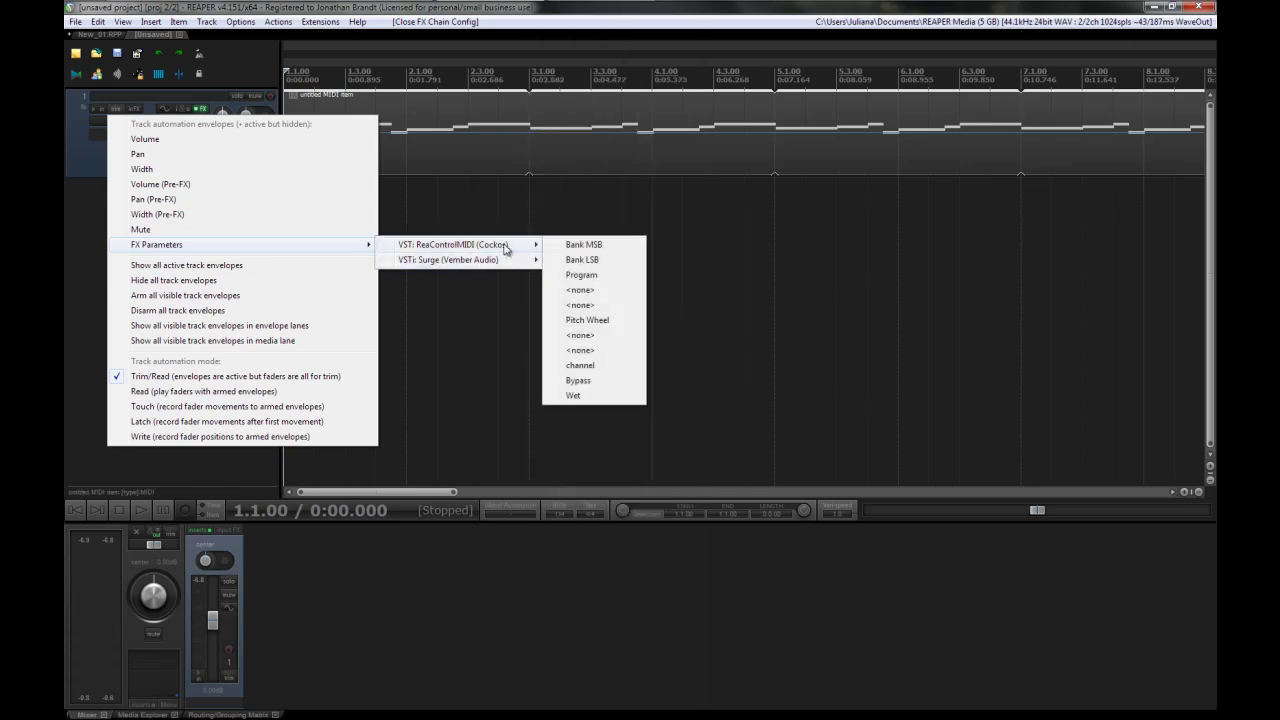
{"action": "left_click", "coordinate": [587, 320]}
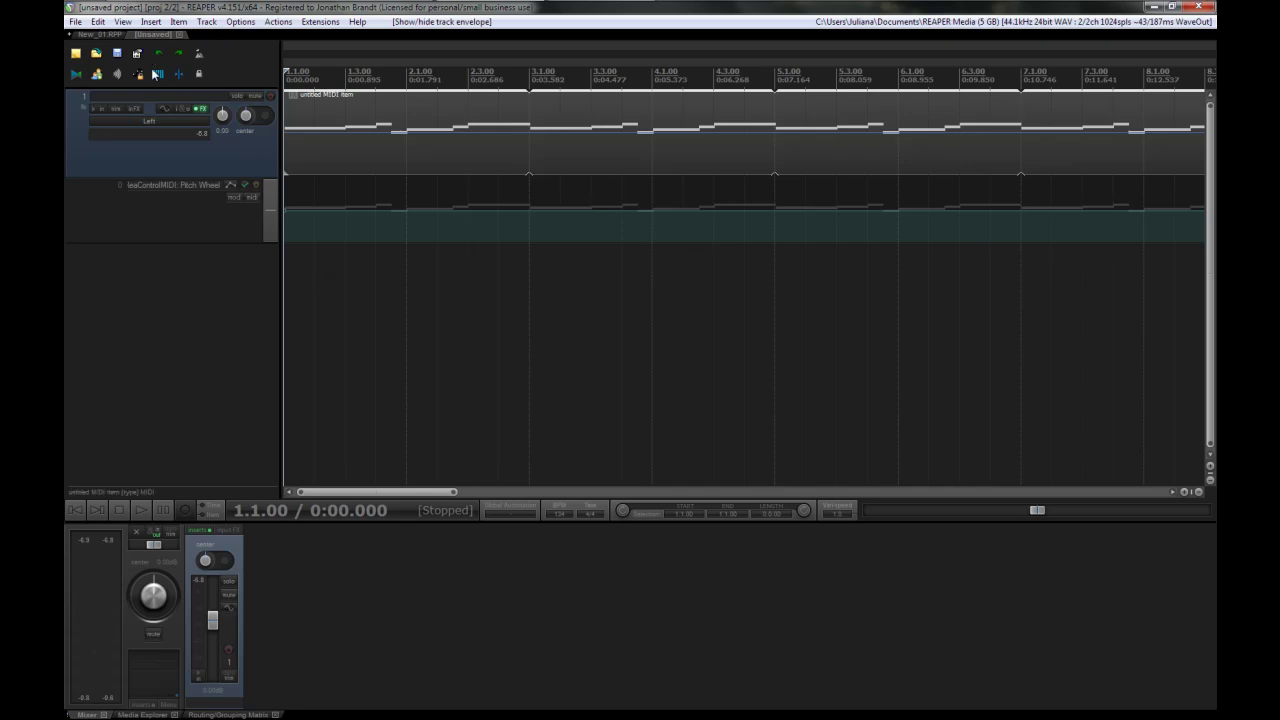
- Set the grid line spacing to 1/4 in the snap and grid settings
{"action": "right_click", "coordinate": [180, 75]}
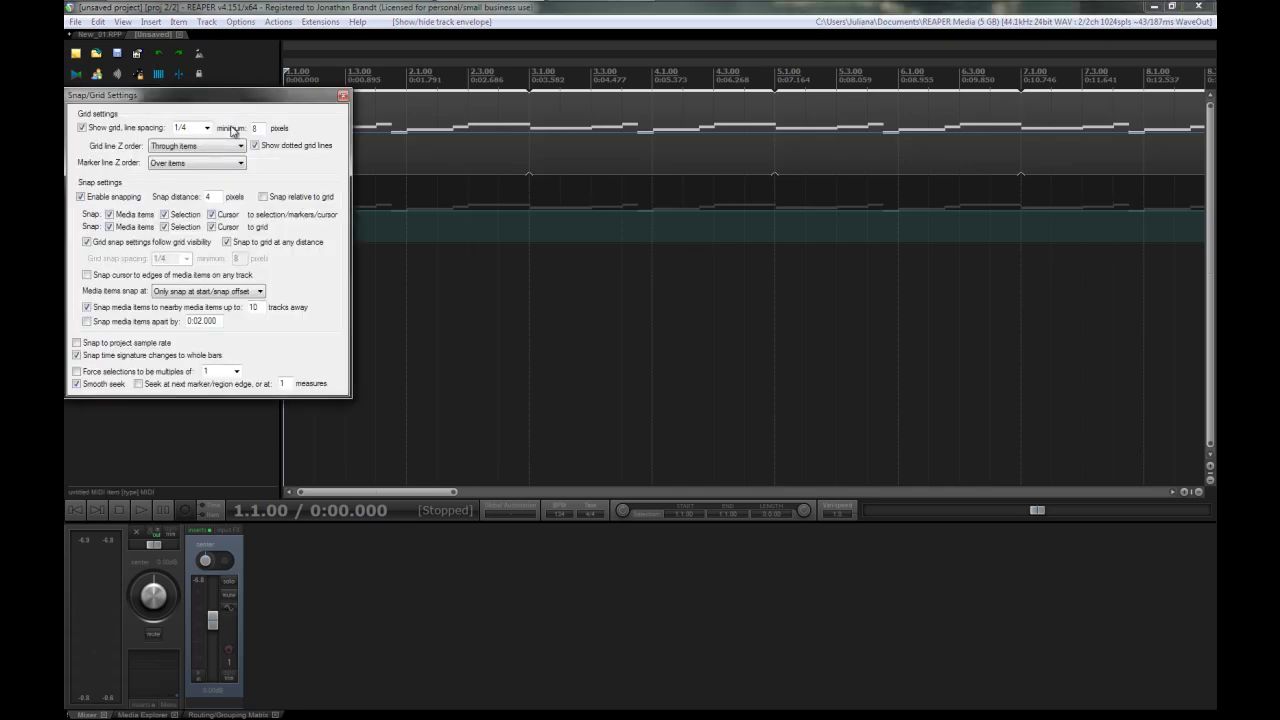
{"action": "left_click", "coordinate": [207, 128]}
{"action": "left_click", "coordinate": [190, 200]}
{"action": "left_click", "coordinate": [343, 96]}
- Zoom in on bar 1 and make the Pitch Wheel lane and bass track taller
{"action": "scroll", "coordinate": [318, 231], "scroll_direction": "up", "scroll_amount": 2}
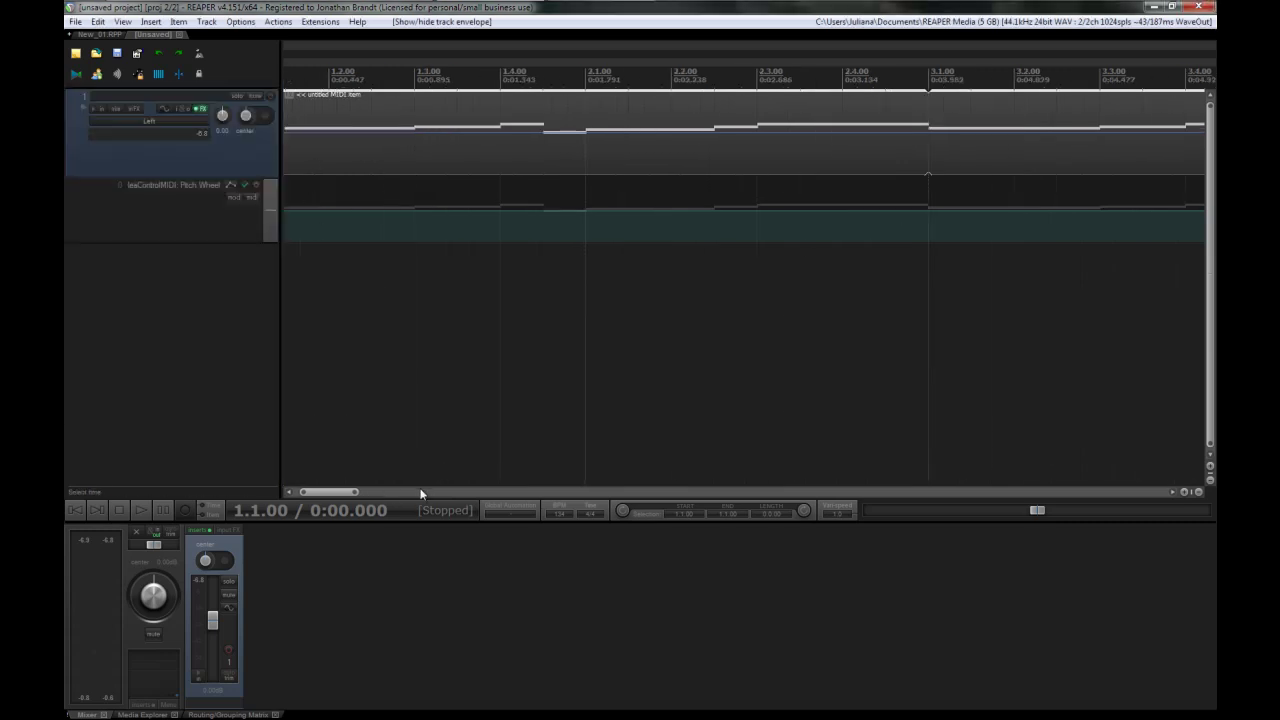
{"action": "left_click_drag", "start_coordinate": [330, 491], "coordinate": [300, 491]}
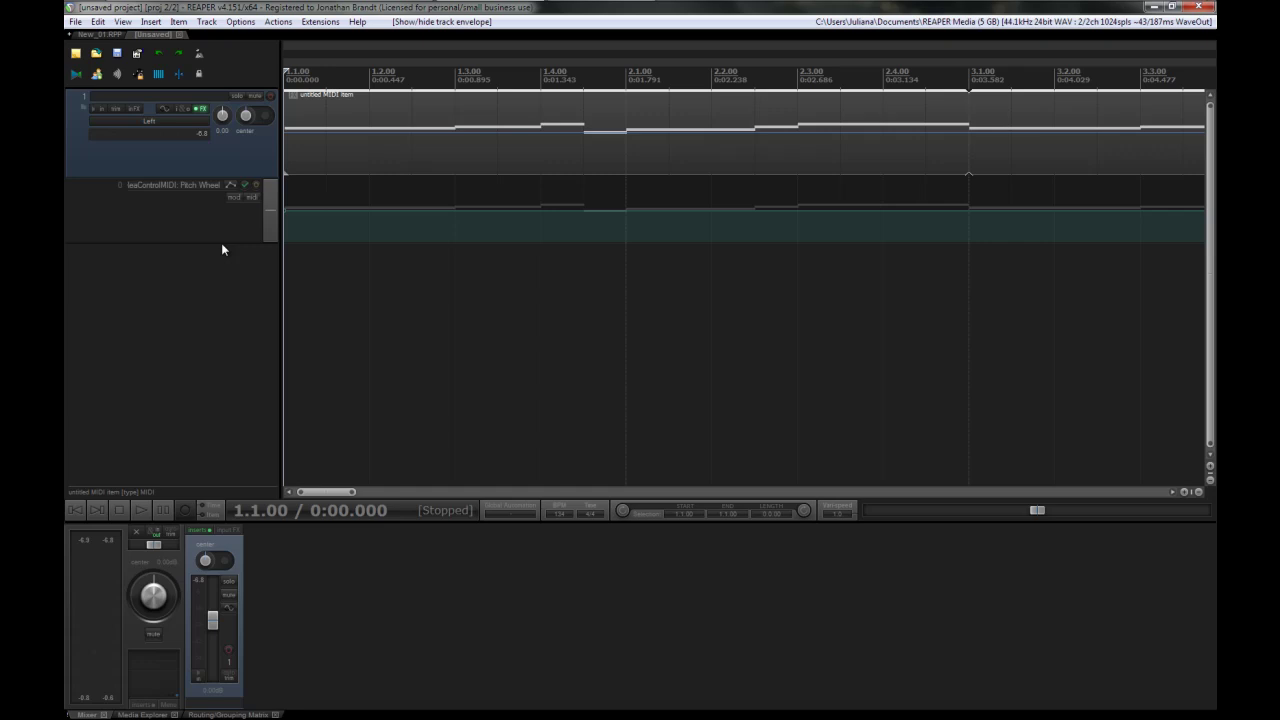
{"action": "left_click_drag", "start_coordinate": [222, 244], "coordinate": [233, 324]}
{"action": "left_click_drag", "start_coordinate": [239, 176], "coordinate": [241, 254]}
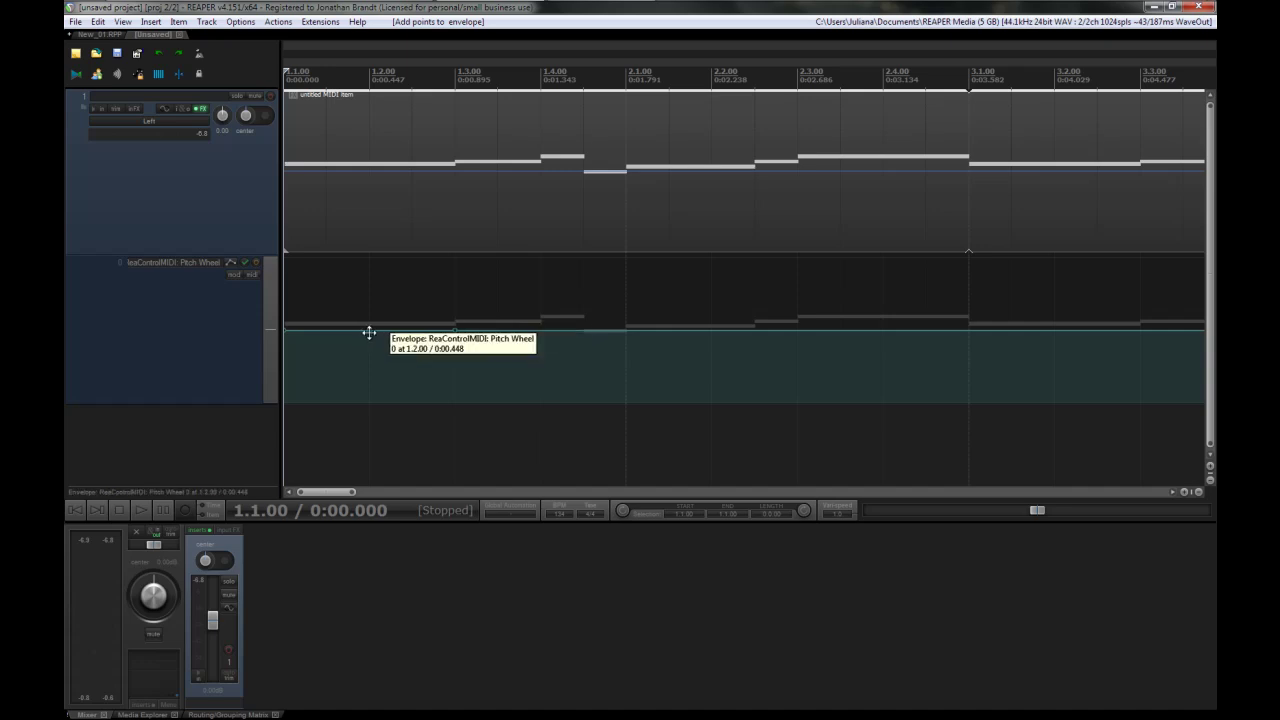
- Bend the pitch down to -4682 at 1.3.00, curve it from 1.2.00, and audition it
{"action": "left_click_drag", "start_coordinate": [434, 334], "coordinate": [447, 372]}
{"action": "key", "text": "space"}
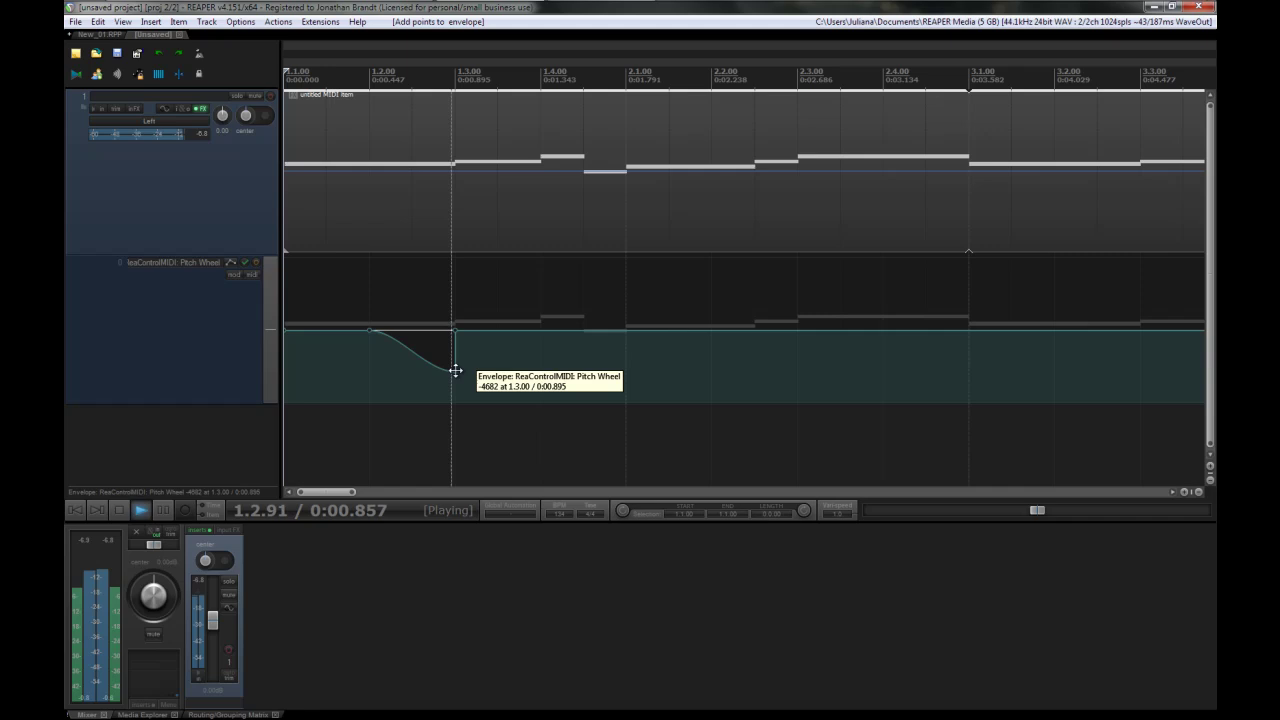
{"action": "key", "text": "space"}
{"action": "left_click_drag", "start_coordinate": [386, 337], "coordinate": [424, 351]}
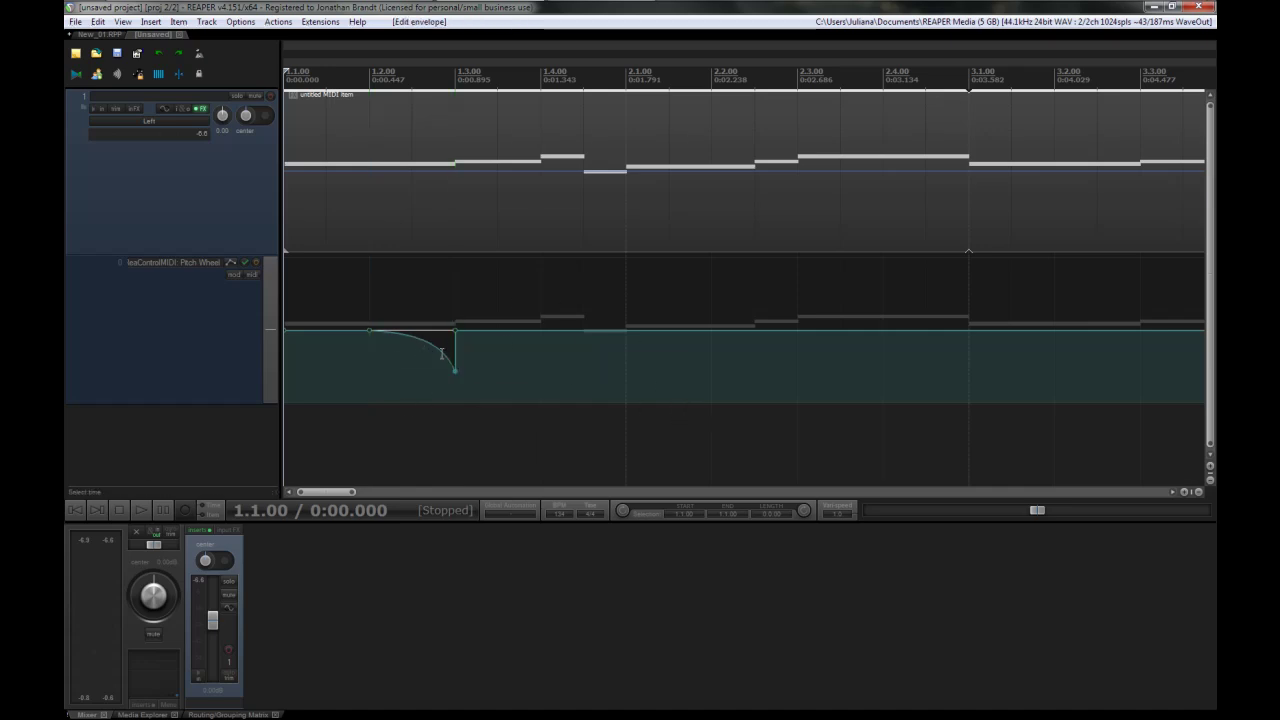
{"action": "key", "text": "space"}
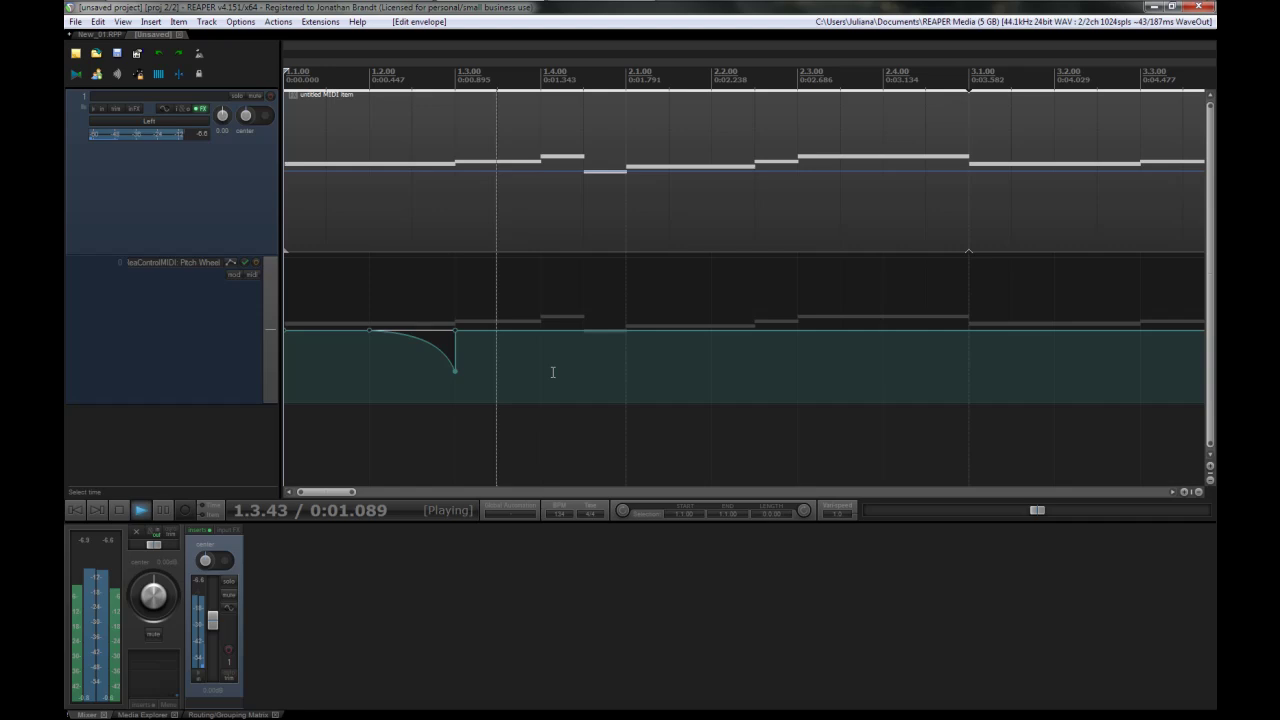
{"action": "key", "text": "space"}
- Add points at bar 2 and 2.2.50, curve the second downward bend, and audition it
{"action": "left_click", "coordinate": [625, 331]}
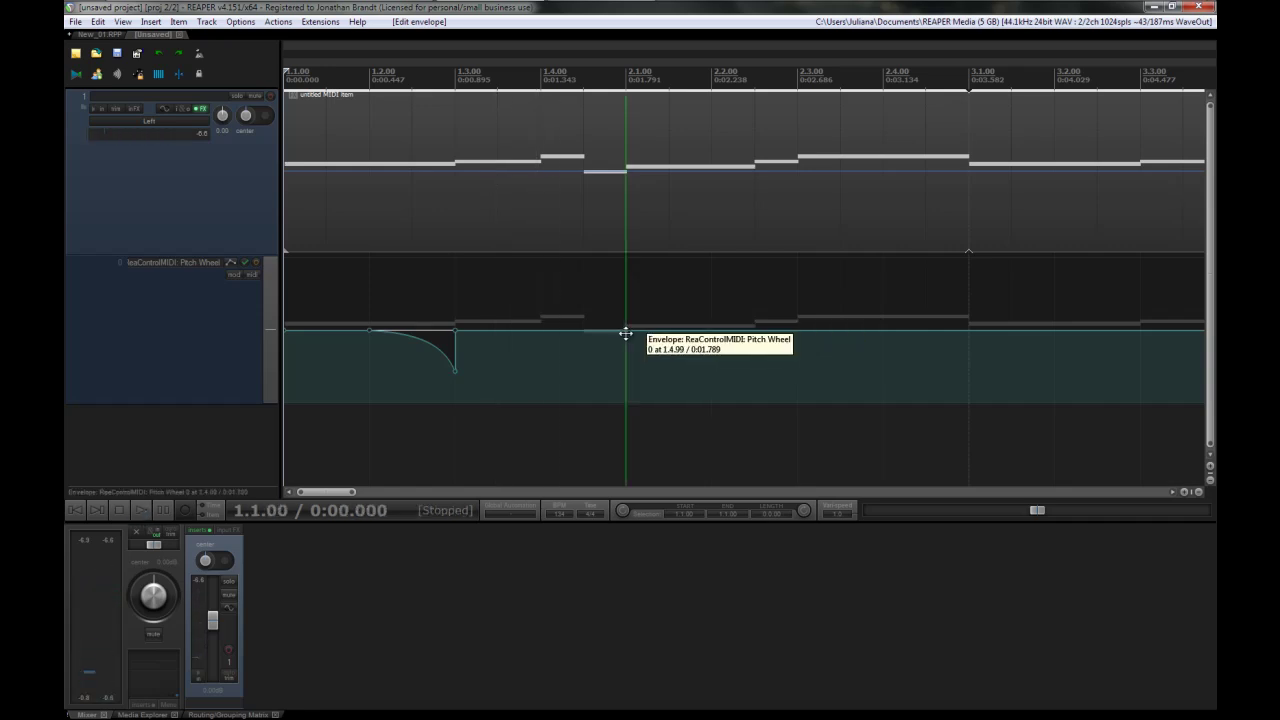
{"action": "left_click", "coordinate": [755, 331]}
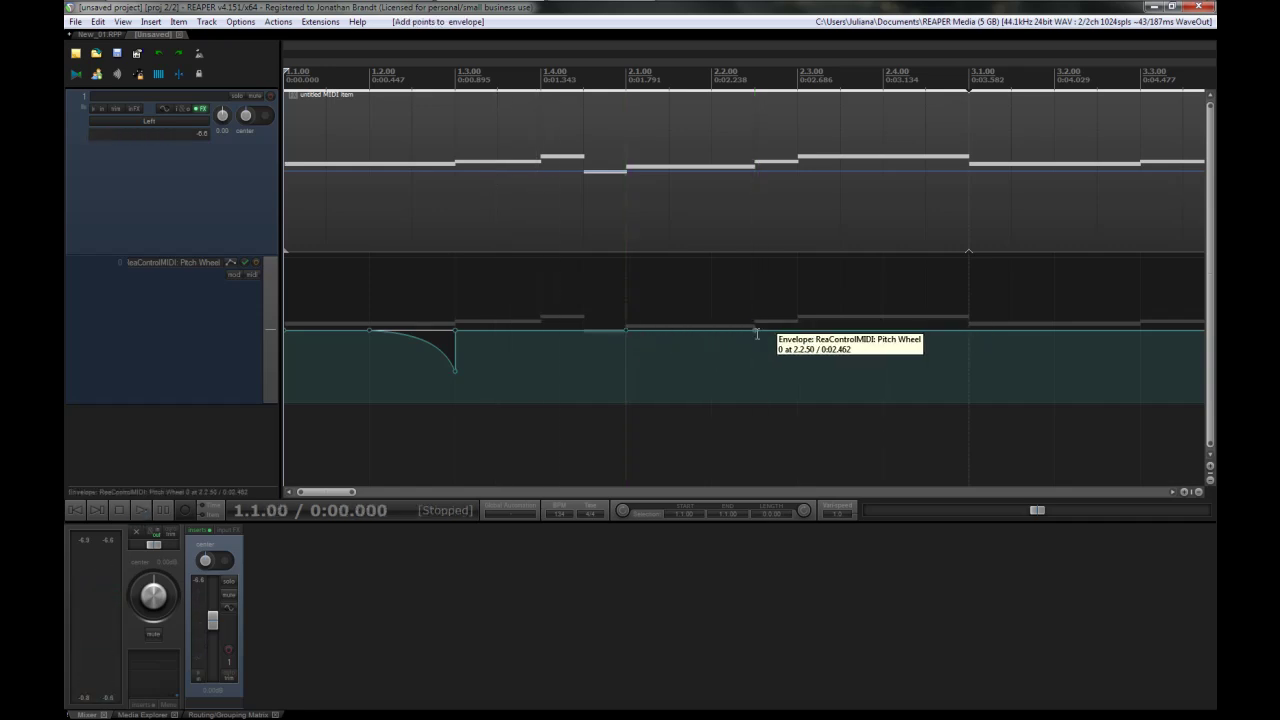
{"action": "left_click_drag", "start_coordinate": [725, 334], "coordinate": [787, 367]}
{"action": "key", "text": "space"}
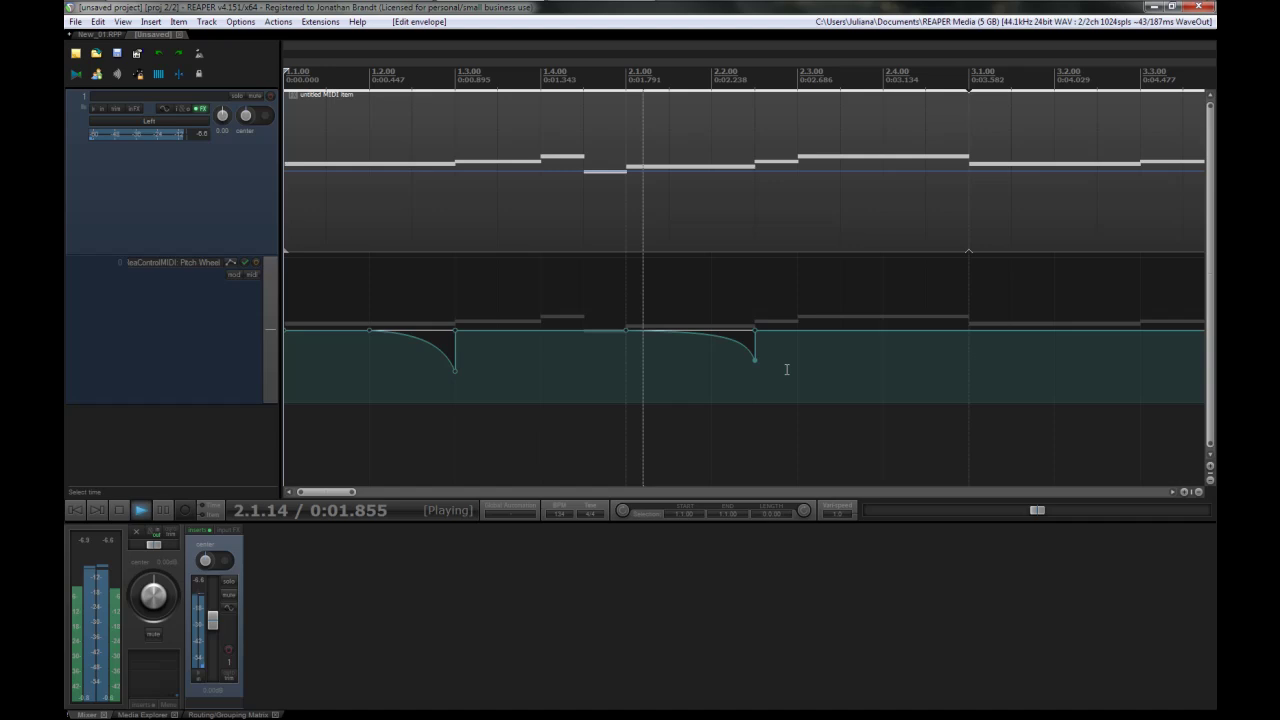
{"action": "key", "text": "space"}
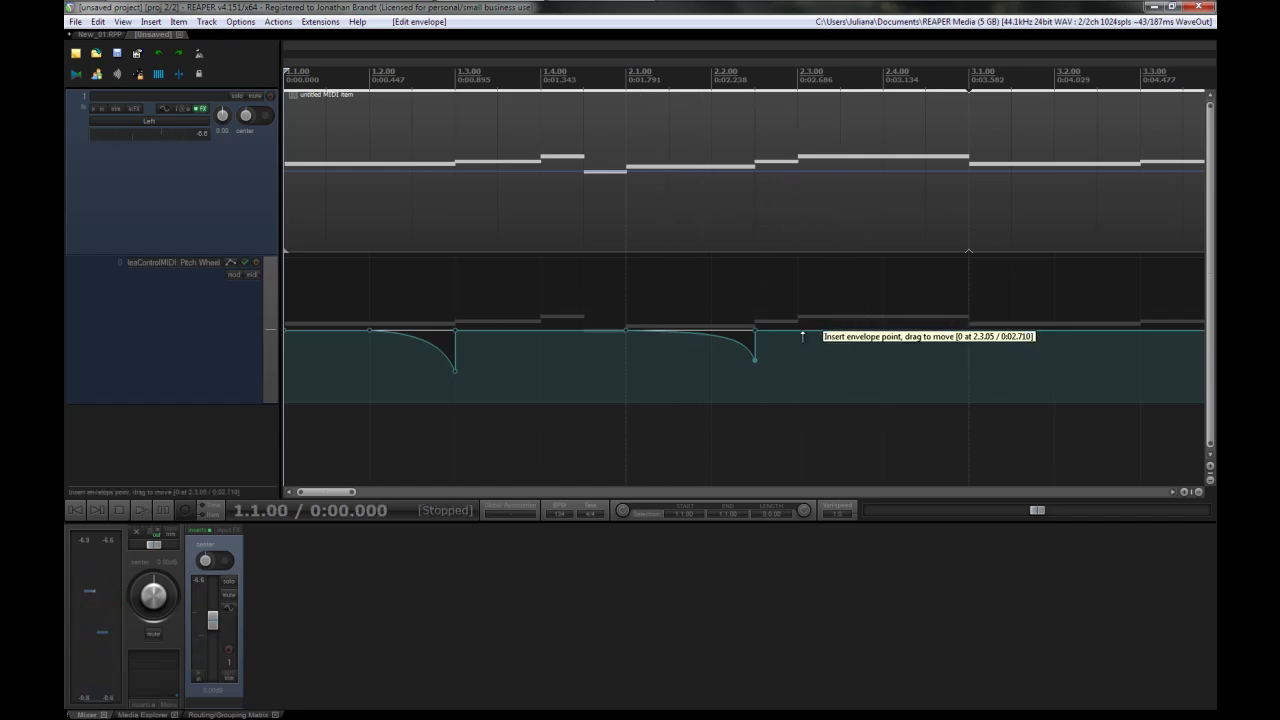
- Add points forming an upward bend into bar 3 and play it back
{"action": "left_click", "coordinate": [860, 341]}
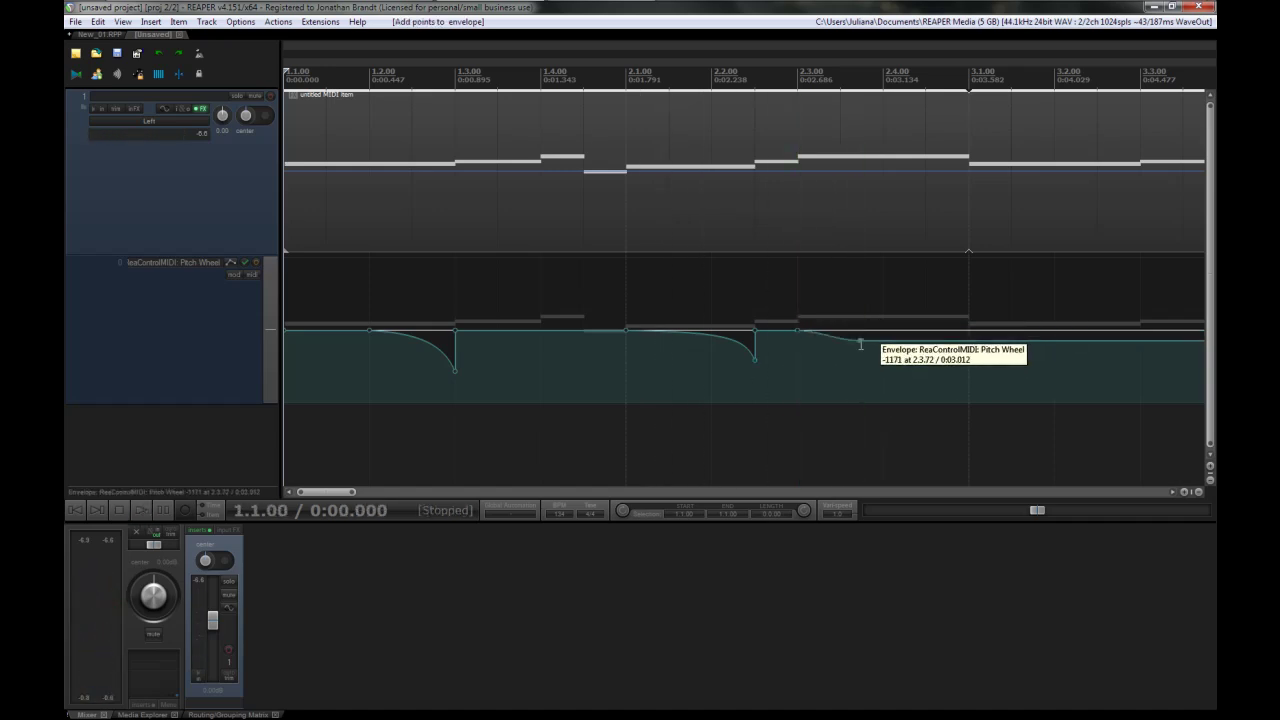
{"action": "left_click_drag", "start_coordinate": [964, 348], "coordinate": [968, 301]}
{"action": "key", "text": "space"}
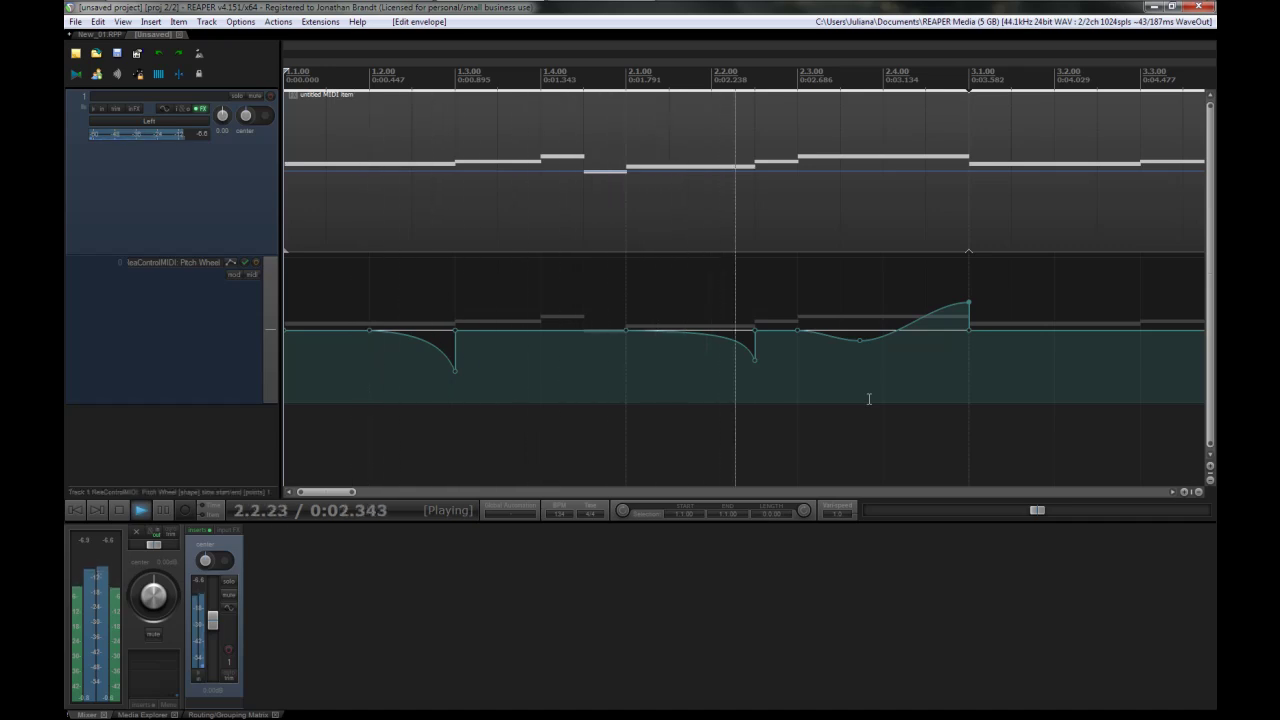
{"action": "key", "text": "space"}
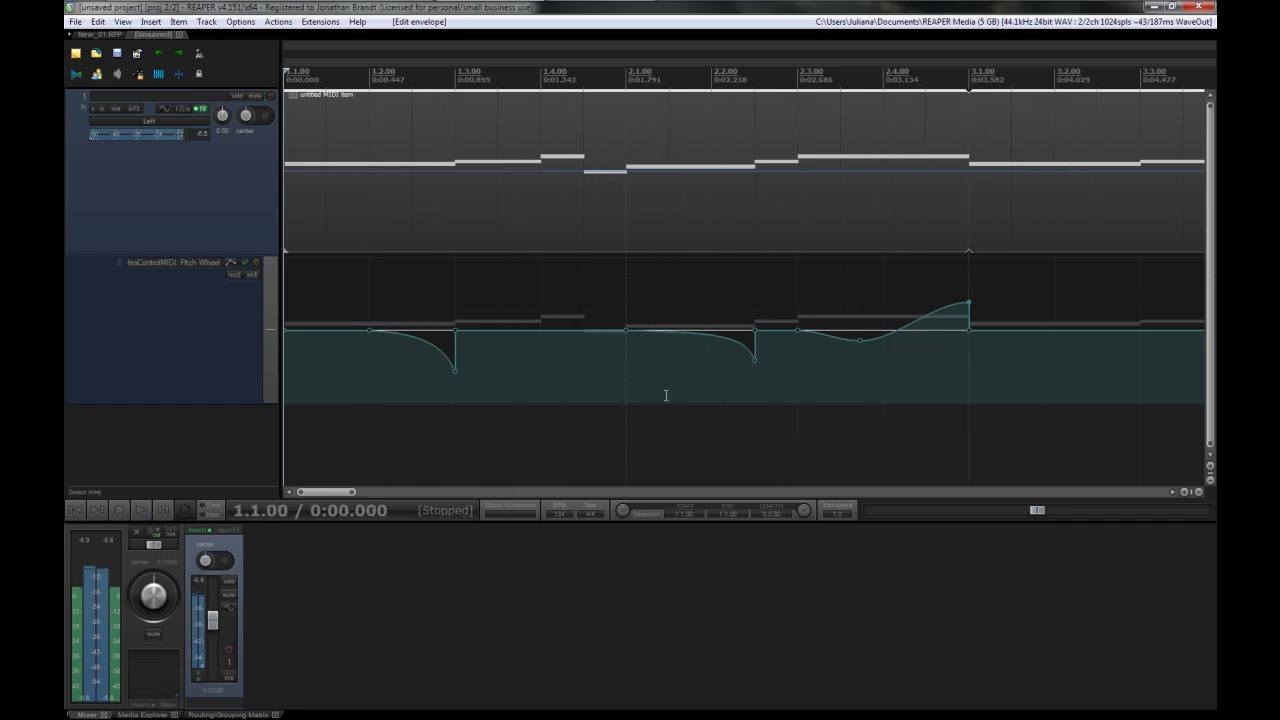
- Split the bass MIDI item at 3.1.00 and delete everything after bar 3
{"action": "scroll", "coordinate": [666, 394], "scroll_direction": "down", "scroll_amount": 4}
{"action": "scroll", "coordinate": [650, 394], "scroll_direction": "down", "scroll_amount": 2}
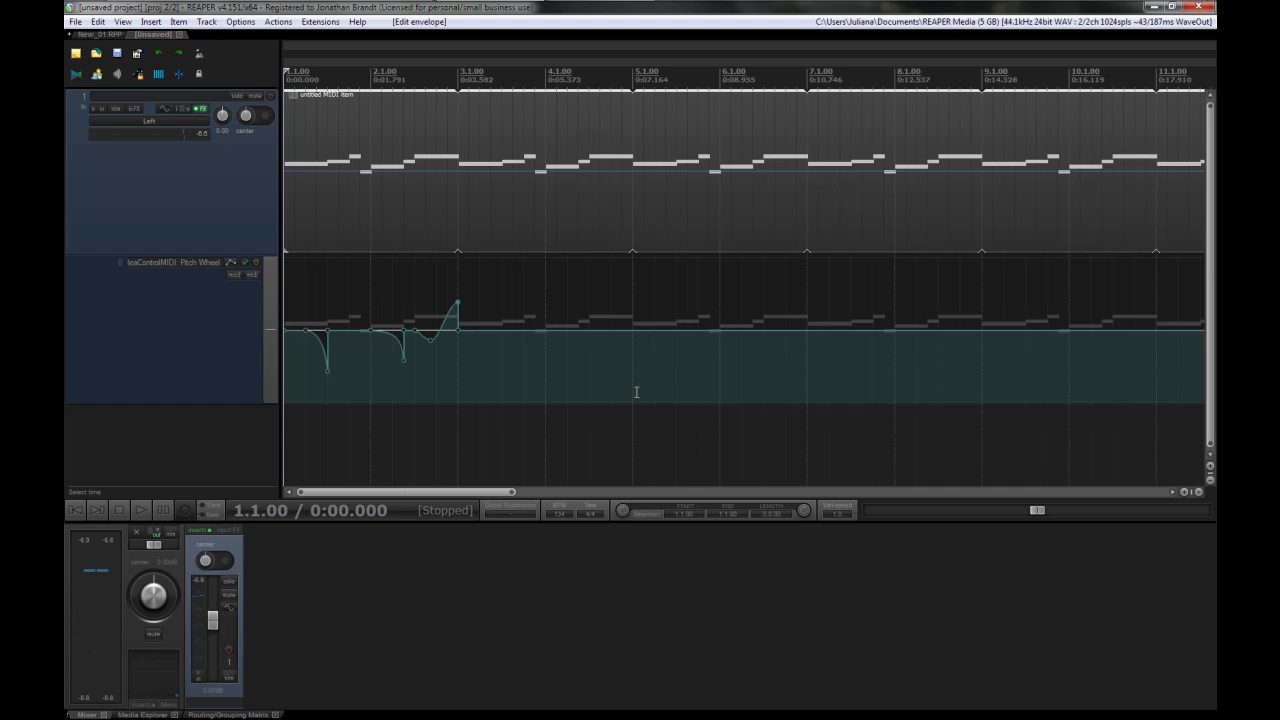
{"action": "left_click", "coordinate": [457, 243]}
{"action": "key", "text": "s"}
{"action": "key", "text": "Delete"}
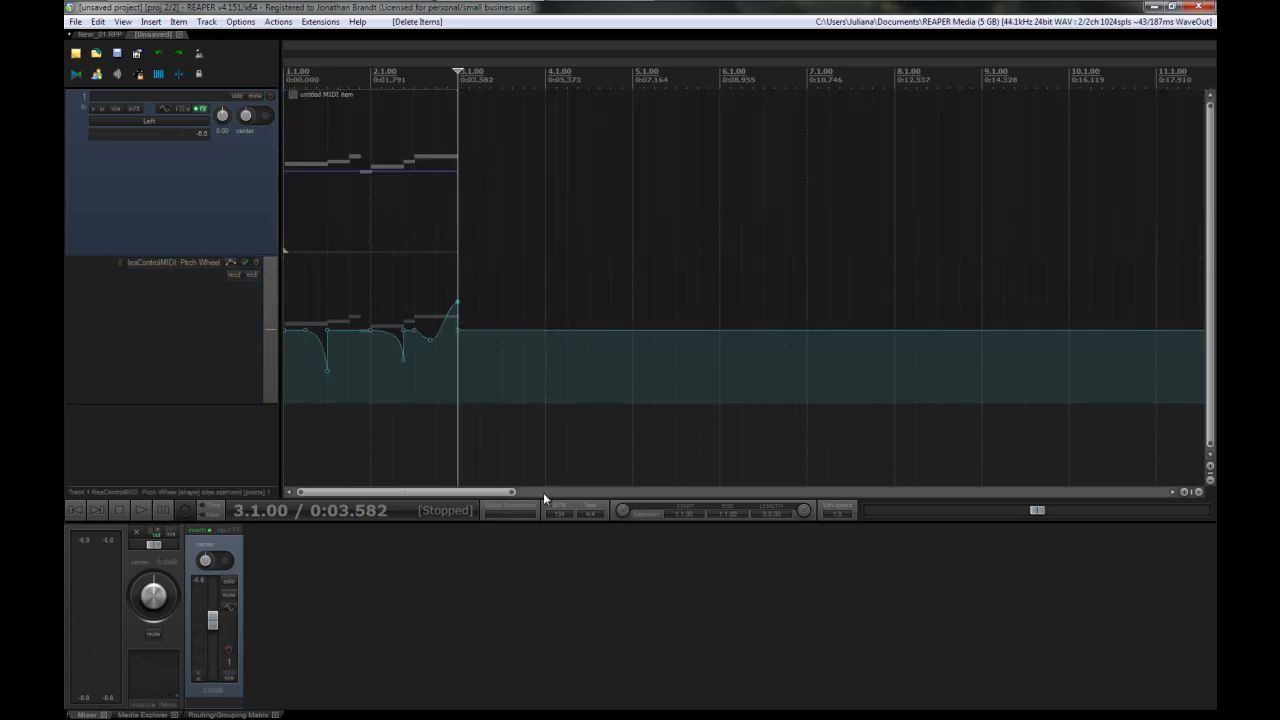
{"action": "right_click", "coordinate": [351, 221]}
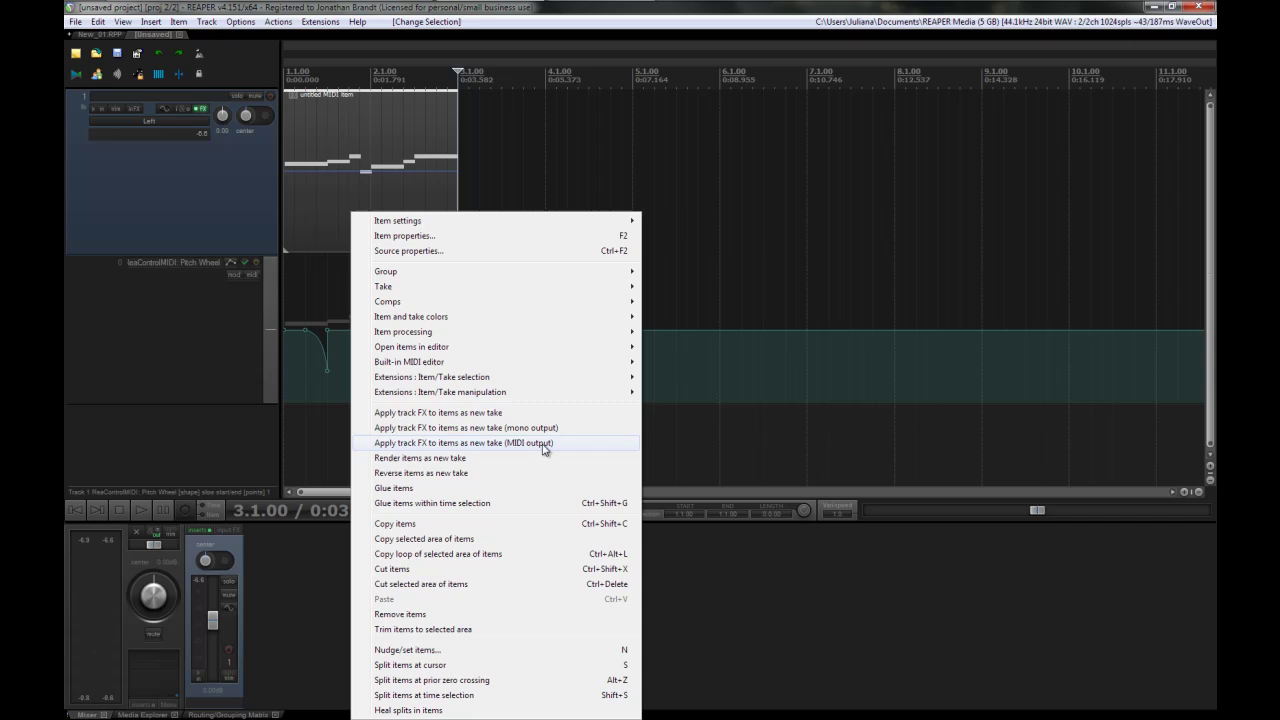
- Apply track FX to the item as a new MIDI take, then view it zoomed around 1.3 in the MIDI editor
{"action": "left_click", "coordinate": [545, 443]}
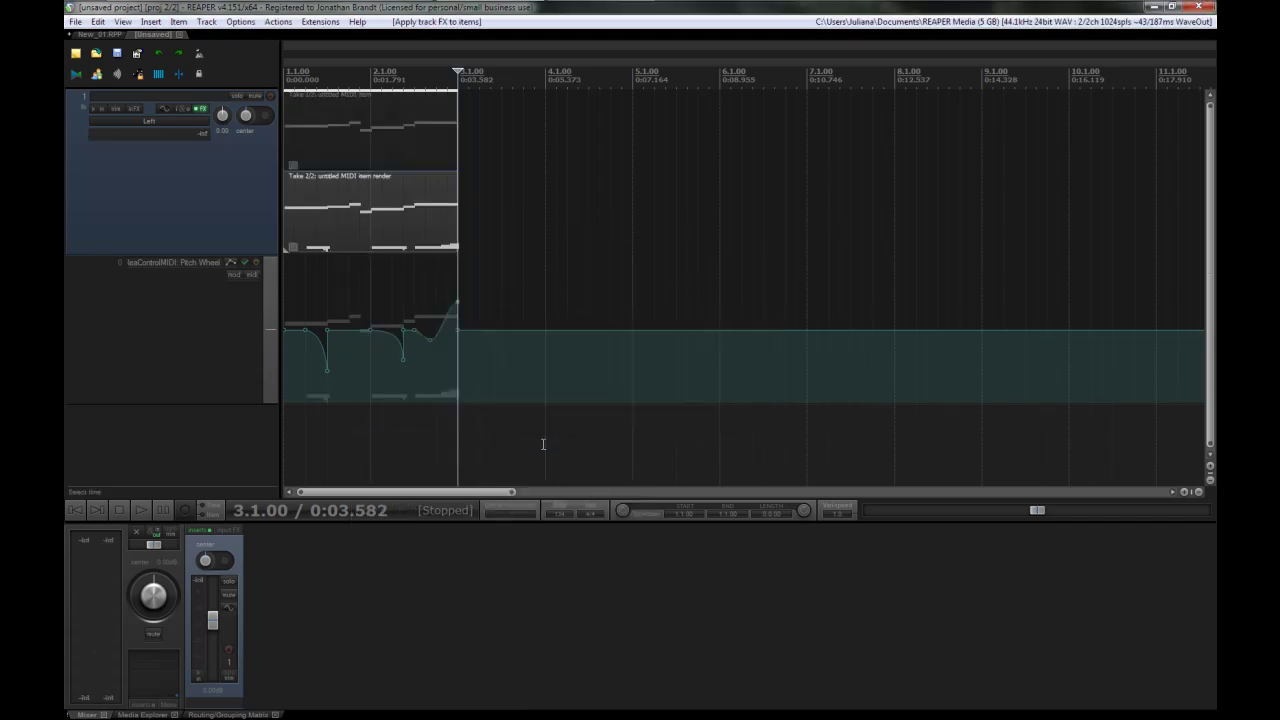
{"action": "left_click", "coordinate": [330, 220]}
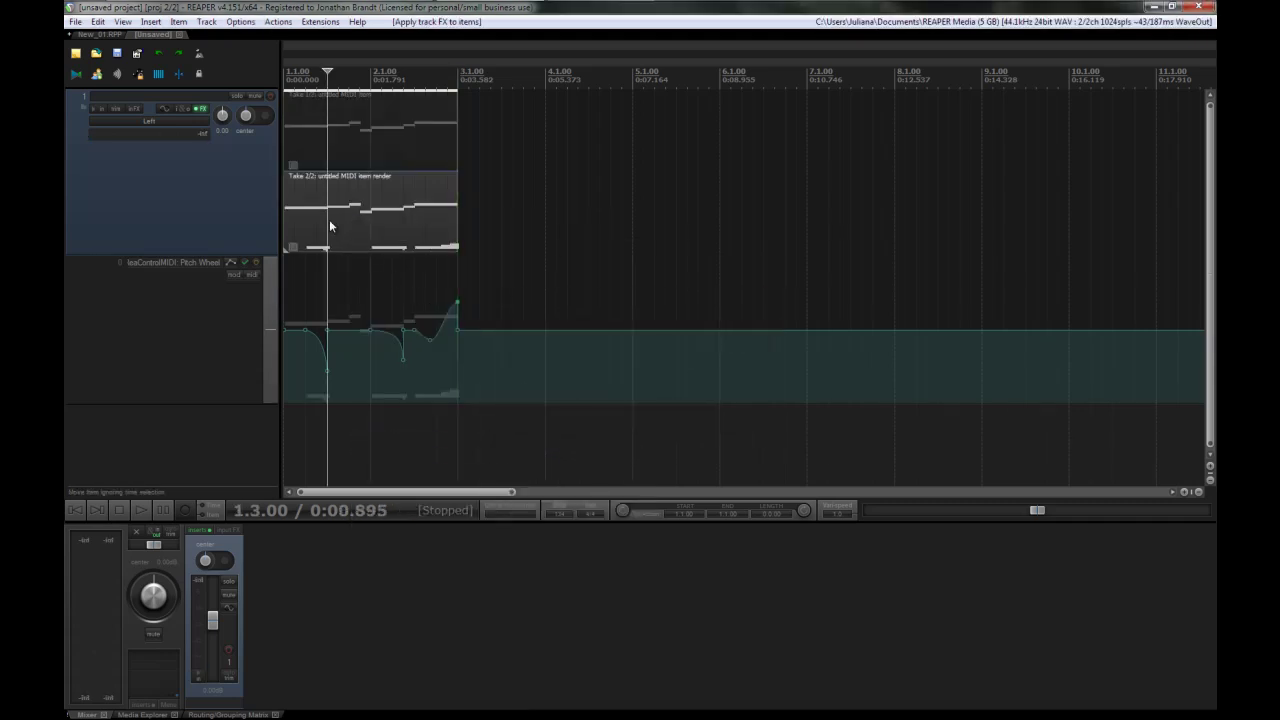
{"action": "double_click", "coordinate": [329, 219]}
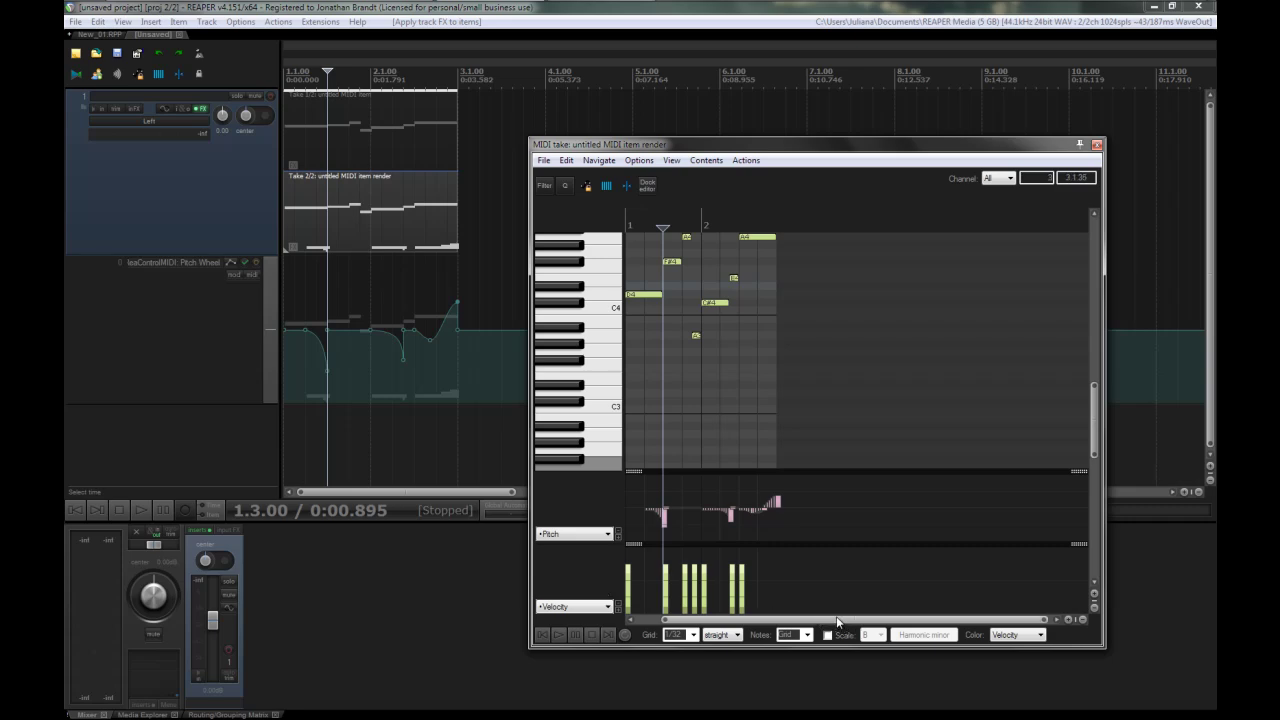
{"action": "left_click_drag", "start_coordinate": [836, 616], "coordinate": [739, 553]}
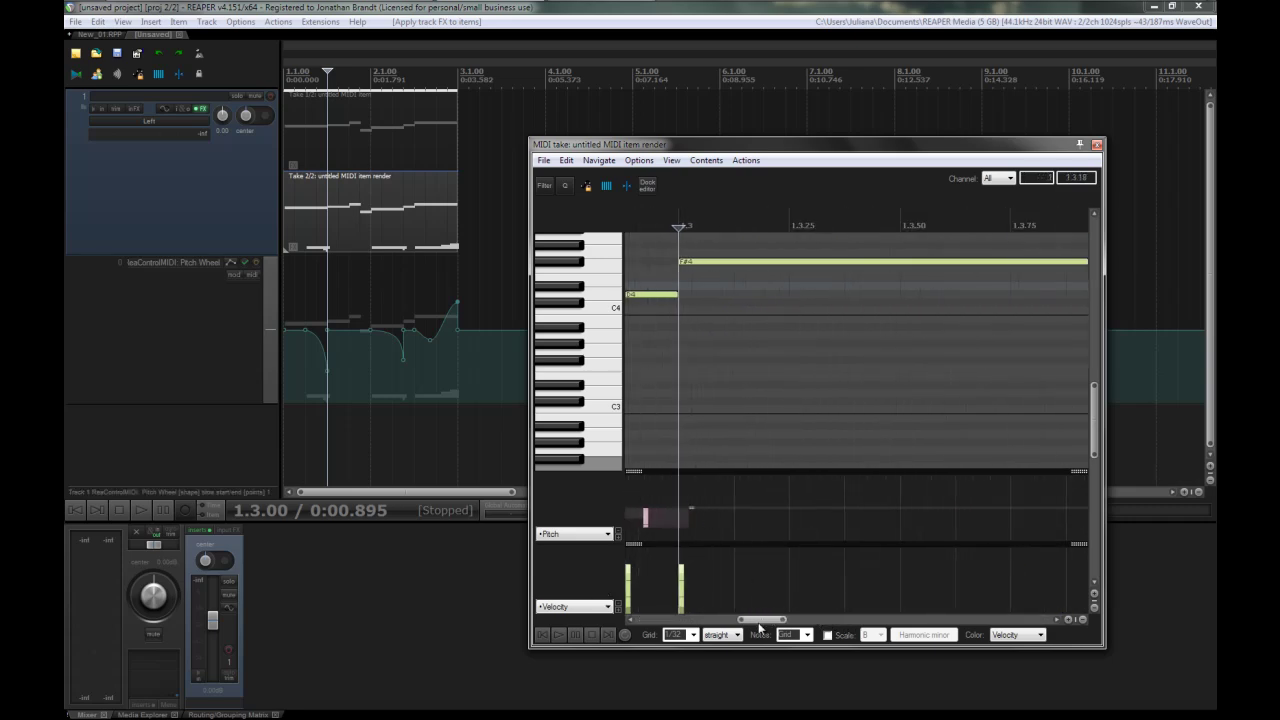
{"action": "left_click_drag", "start_coordinate": [762, 626], "coordinate": [856, 516]}
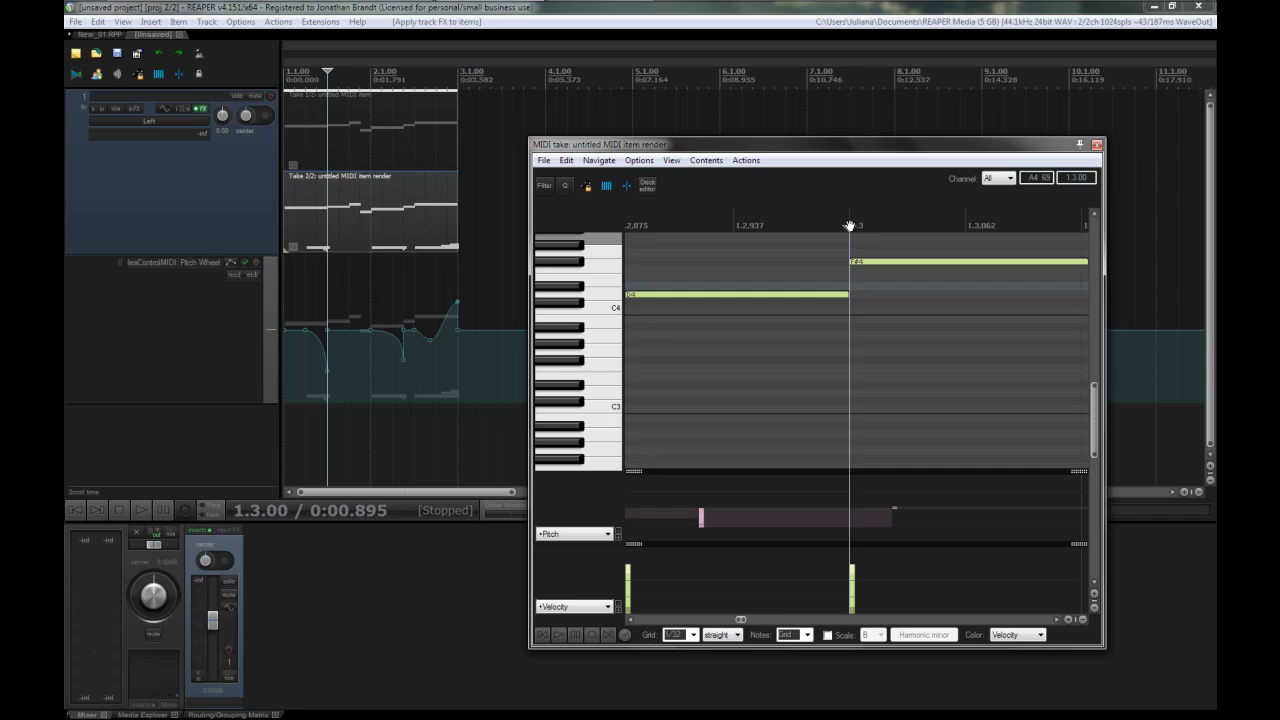
- Insert a pitch-bend event at the 1.3 note start and move the later pitch point onto 2.2.50
{"action": "left_click", "coordinate": [900, 521]}
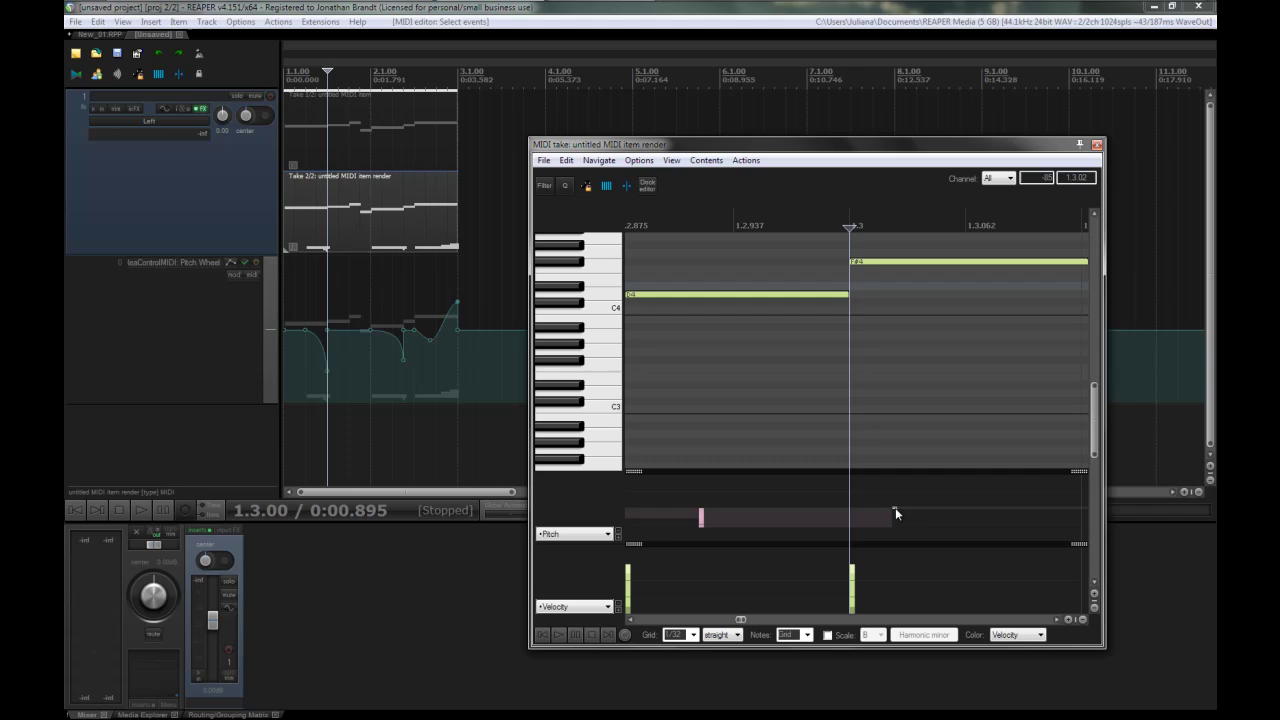
{"action": "left_click", "coordinate": [895, 507]}
{"action": "scroll", "coordinate": [815, 503], "scroll_direction": "down", "scroll_amount": 6}
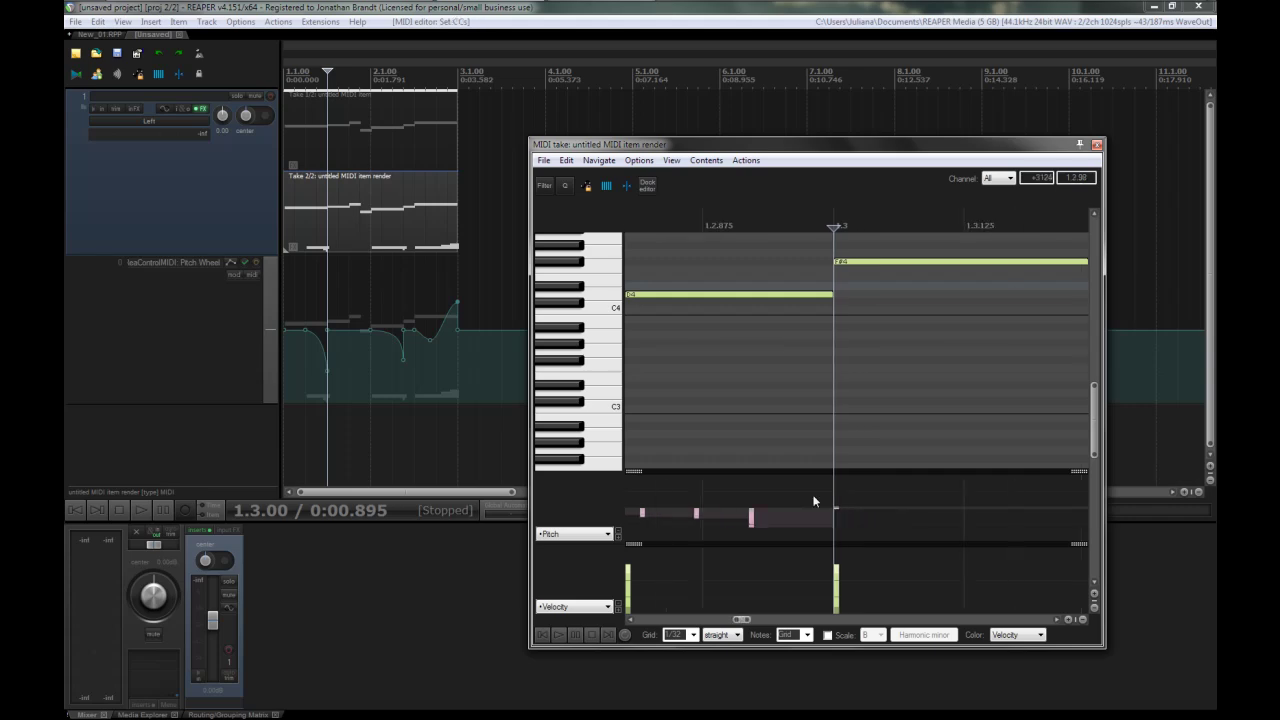
{"action": "scroll", "coordinate": [820, 503], "scroll_direction": "up", "scroll_amount": 6}
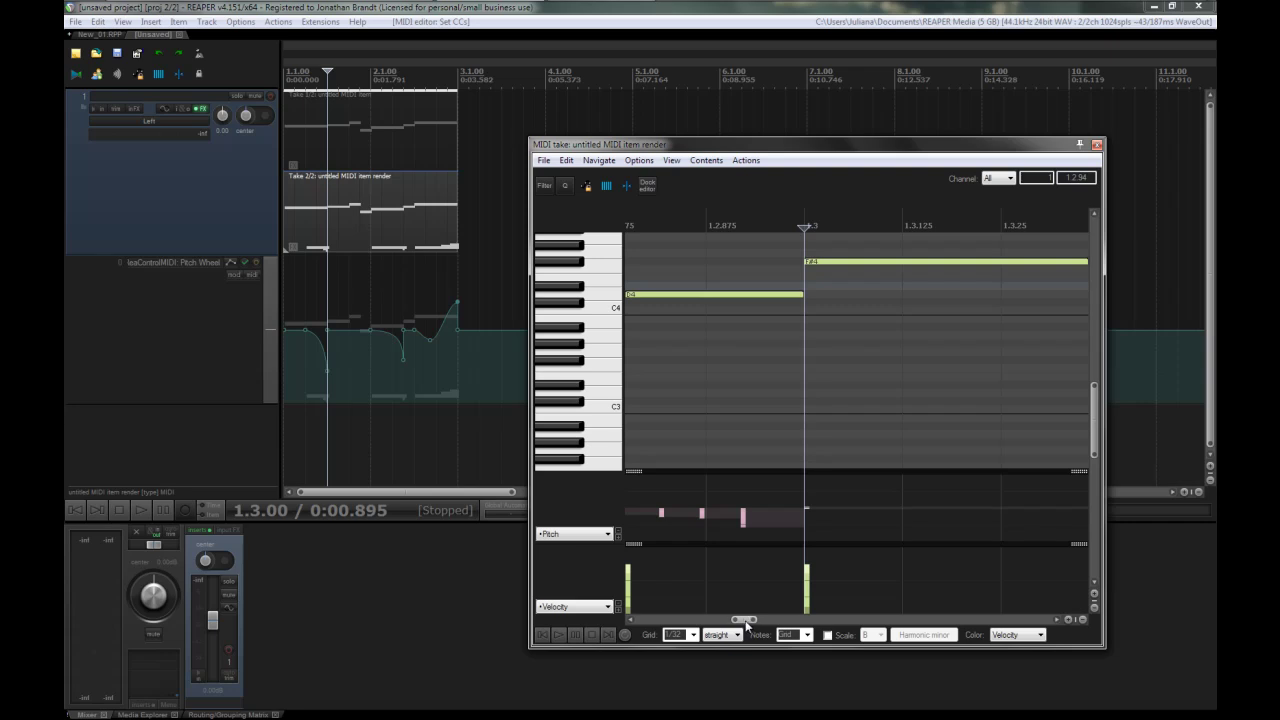
{"action": "left_click_drag", "start_coordinate": [745, 620], "coordinate": [855, 635]}
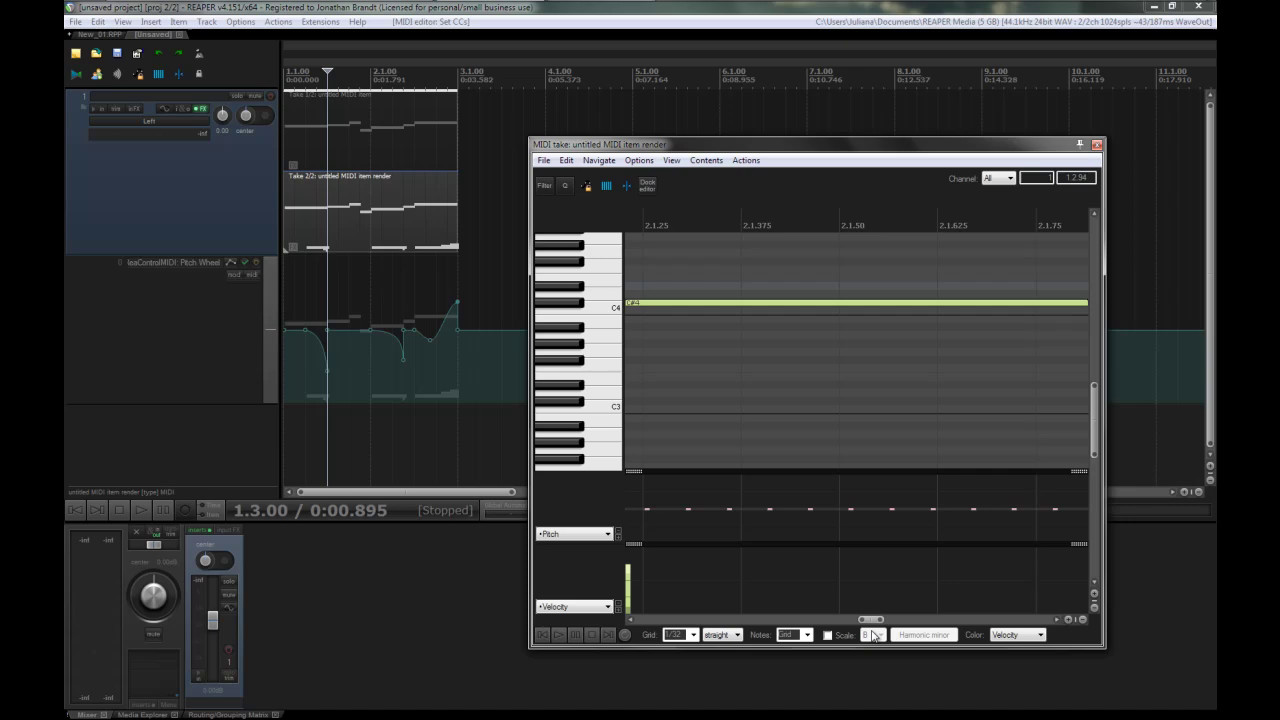
{"action": "left_click_drag", "start_coordinate": [871, 620], "coordinate": [929, 583]}
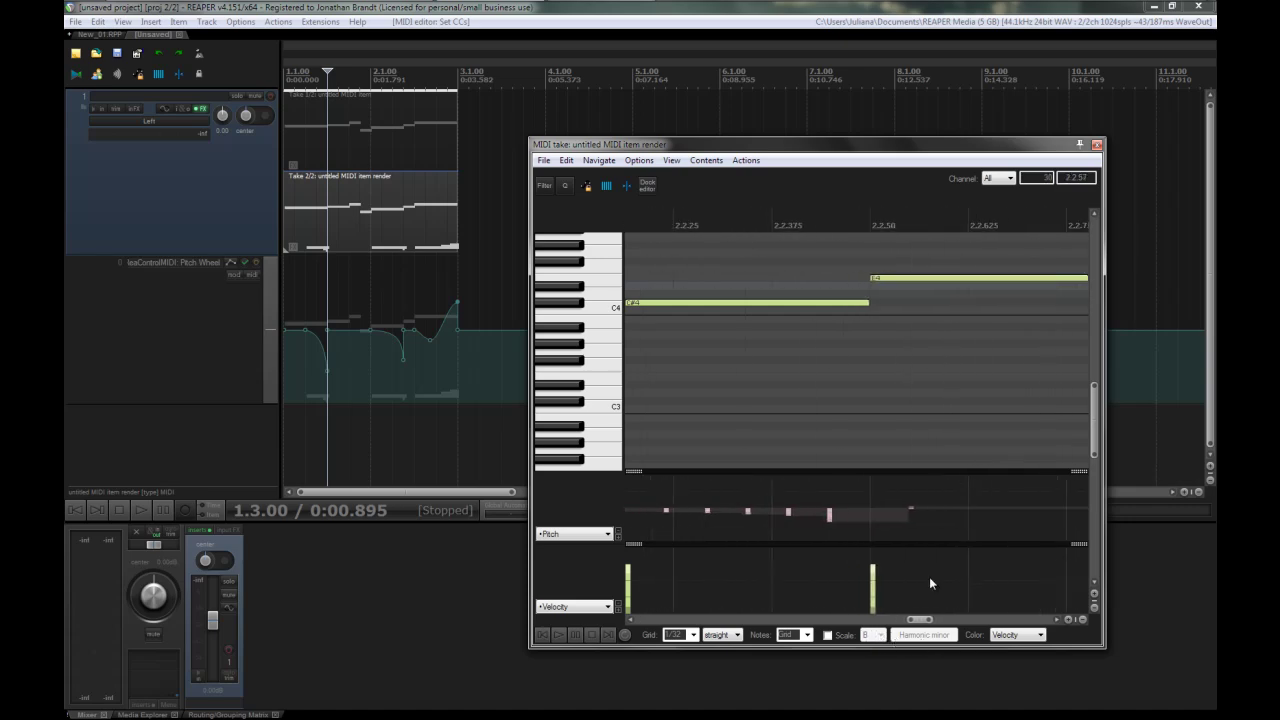
{"action": "left_click_drag", "start_coordinate": [911, 507], "coordinate": [899, 506]}
{"action": "left_click_drag", "start_coordinate": [920, 619], "coordinate": [629, 620]}
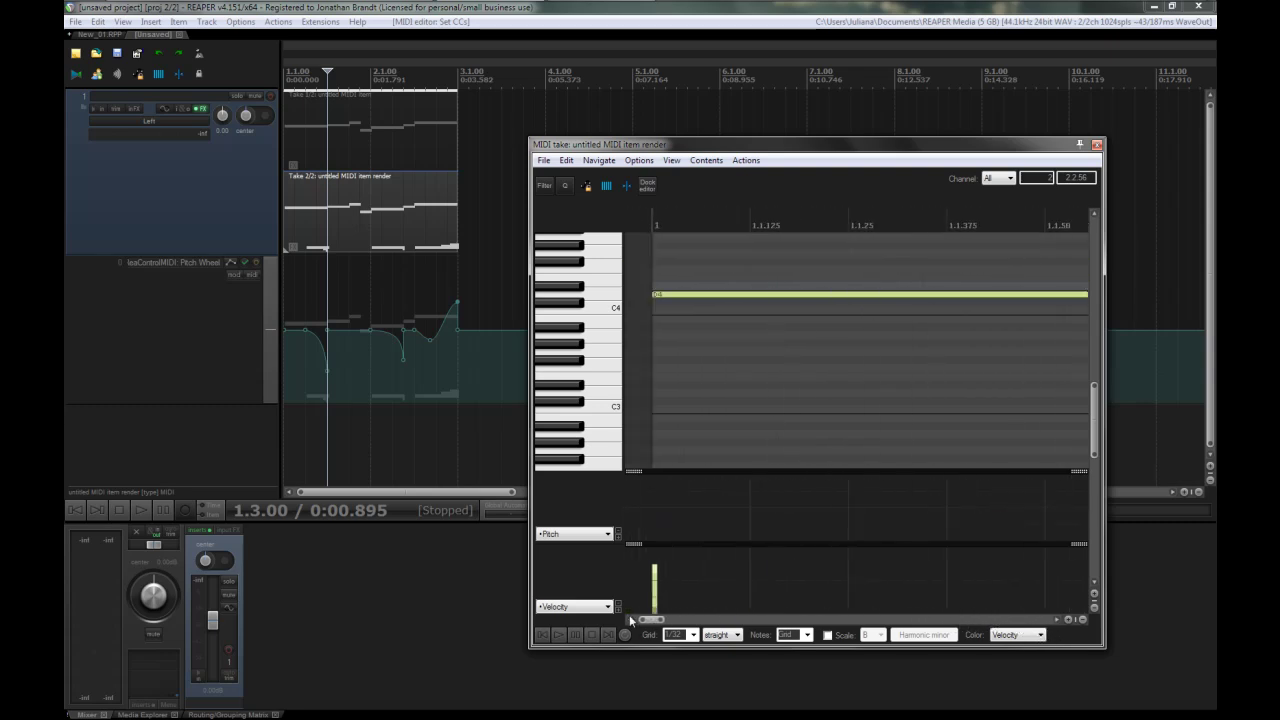
- Add a pitch-bend event at the very start of the rendered take's Pitch lane
{"action": "left_click", "coordinate": [656, 508]}
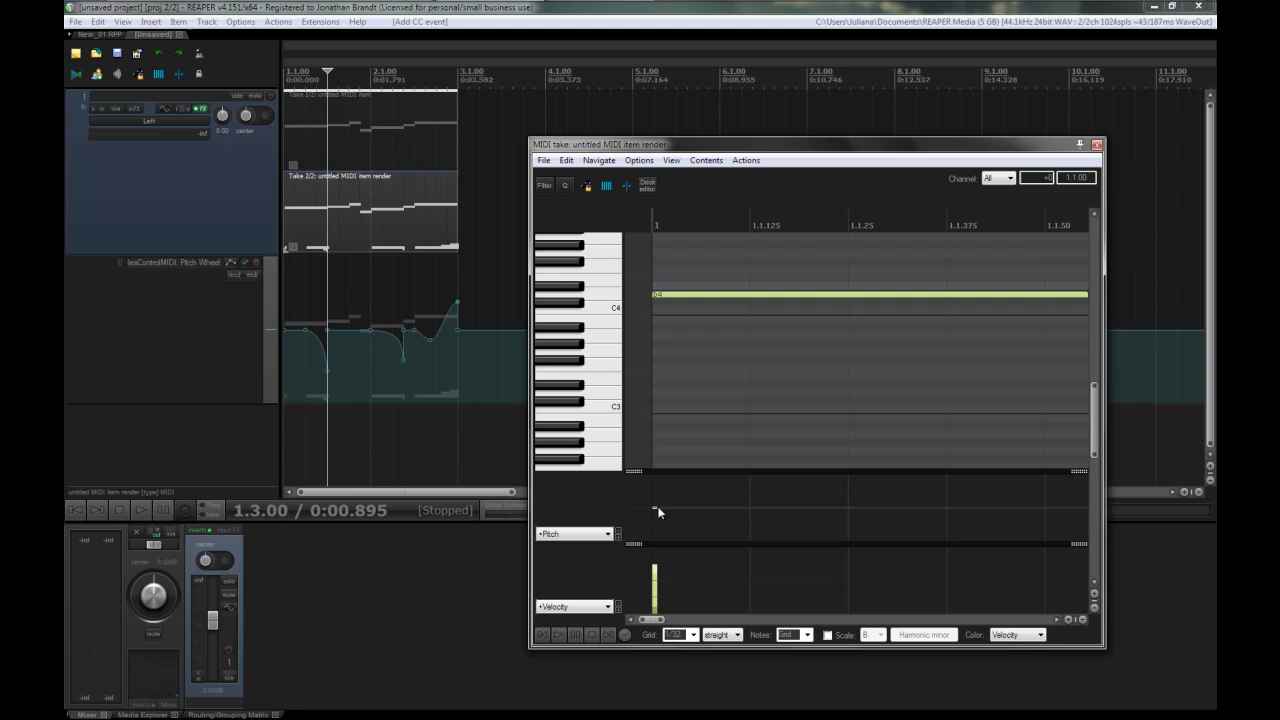
{"action": "scroll", "coordinate": [781, 507], "scroll_direction": "down", "scroll_amount": 5}
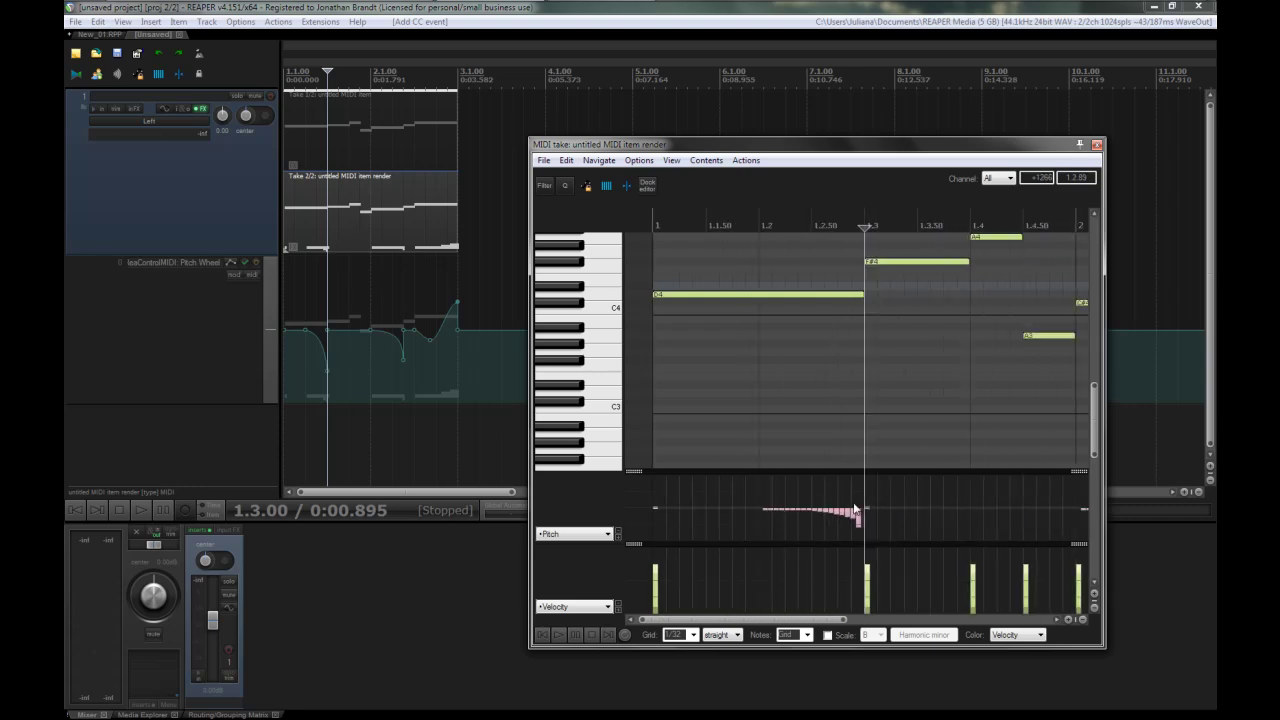
{"action": "scroll", "coordinate": [855, 510], "scroll_direction": "down", "scroll_amount": 8}
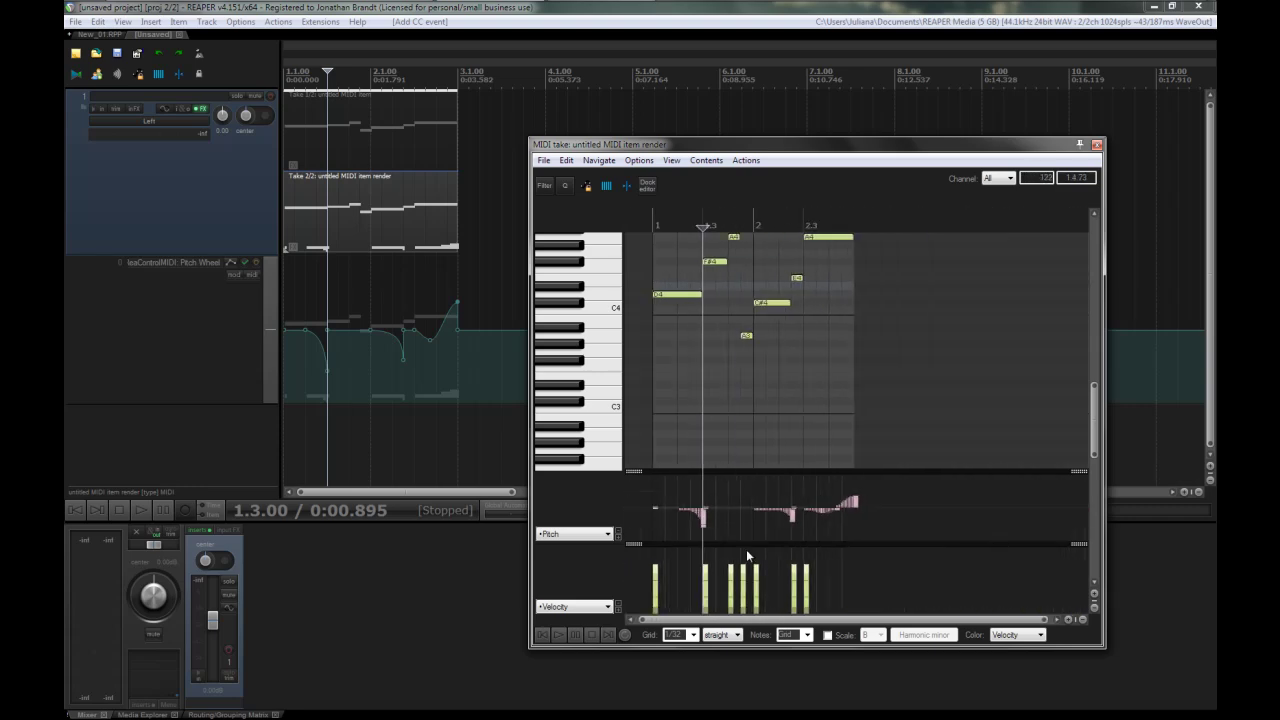
- Play the corrected bass line from the start of the take to hear the fixed bends
{"action": "left_click", "coordinate": [547, 635]}
{"action": "left_click", "coordinate": [558, 635]}
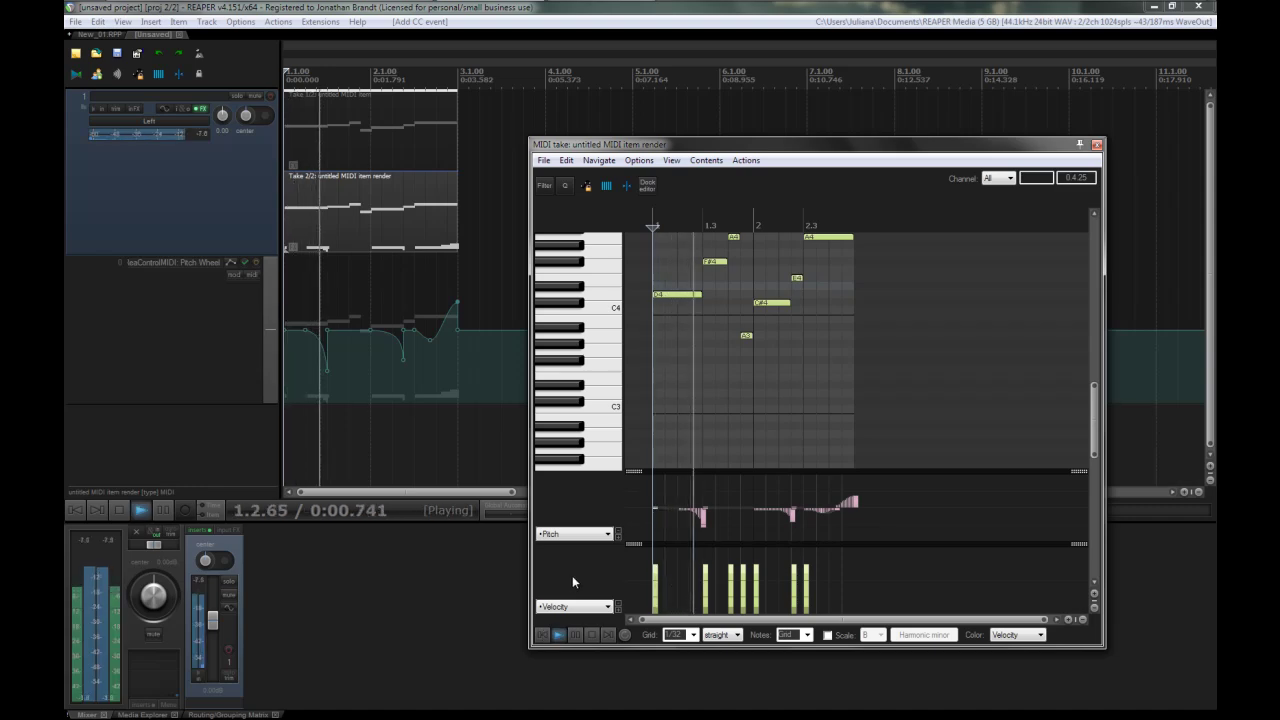
{"action": "key", "text": "space"}
{"action": "scroll", "coordinate": [704, 520], "scroll_direction": "up", "scroll_amount": 8}
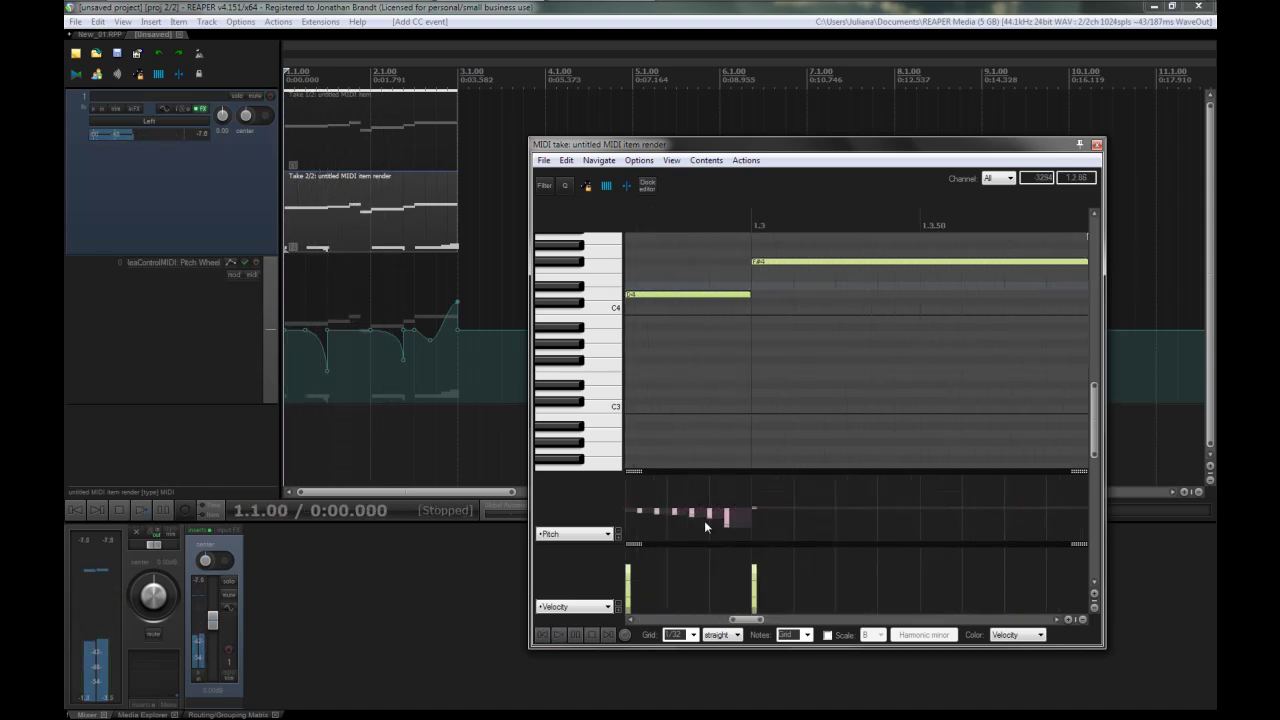
{"action": "scroll", "coordinate": [829, 509], "scroll_direction": "down", "scroll_amount": 8}
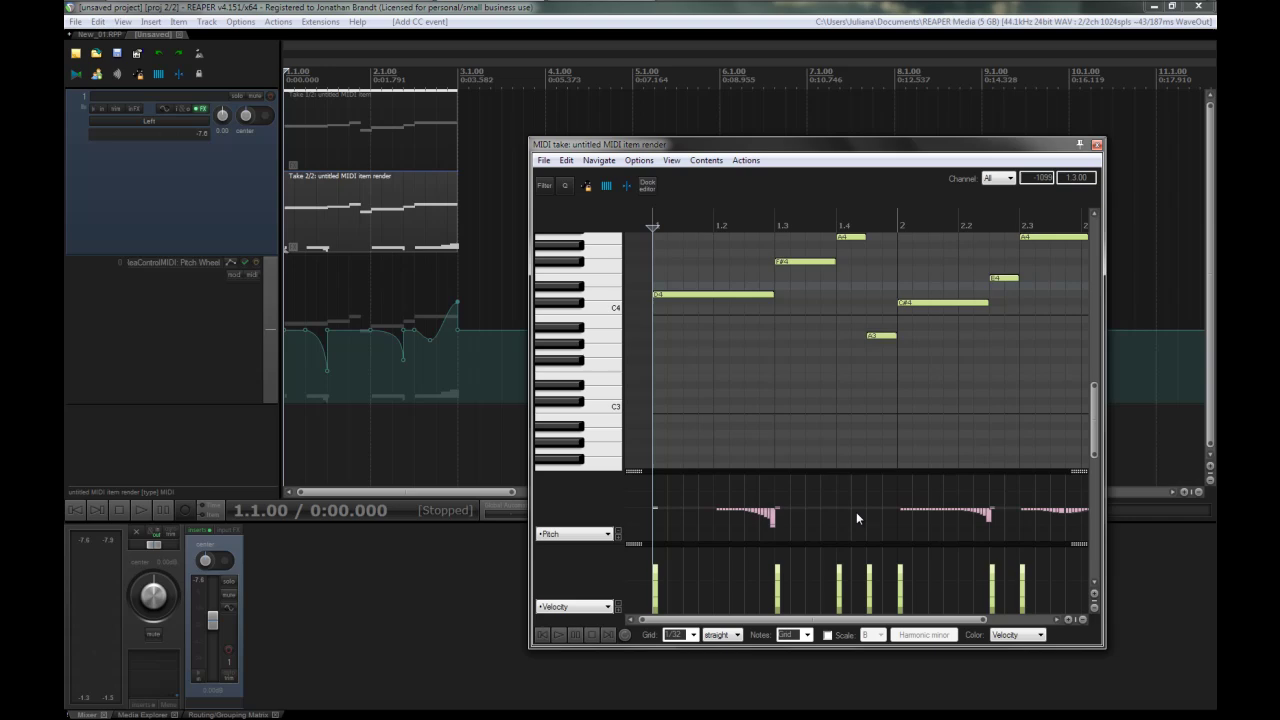
{"action": "key", "text": "space"}
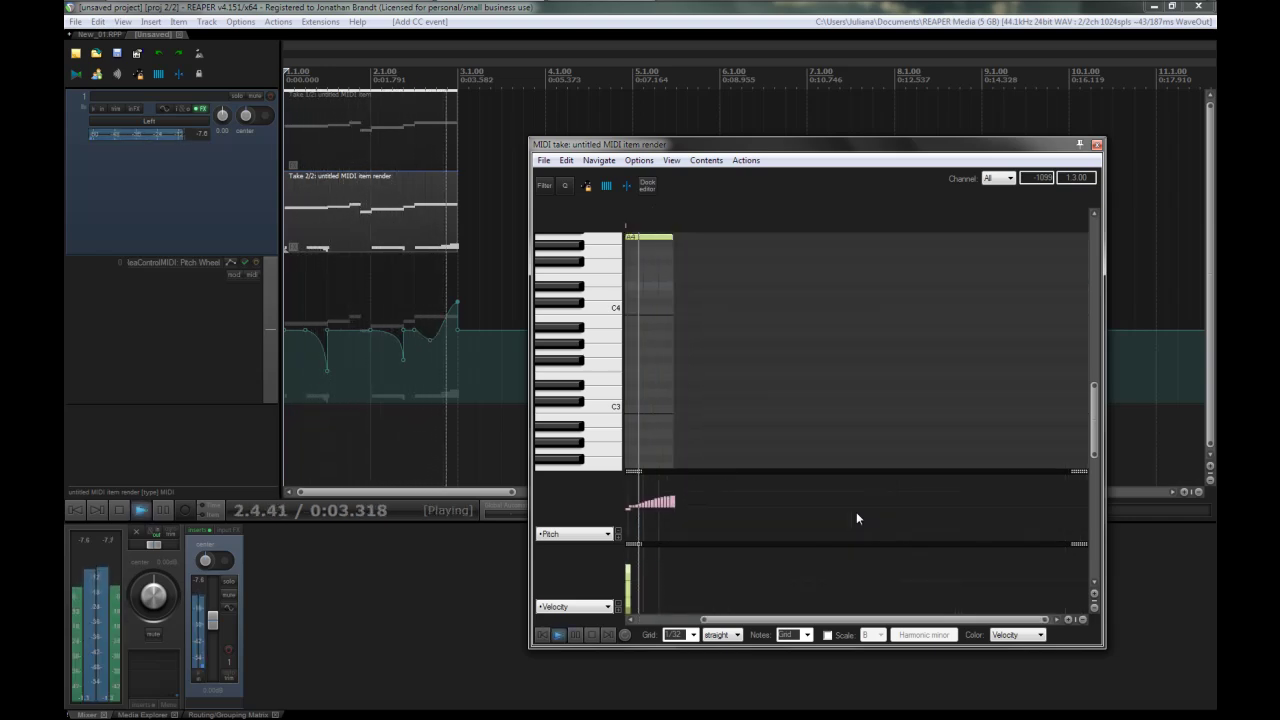
{"action": "key", "text": "space"}
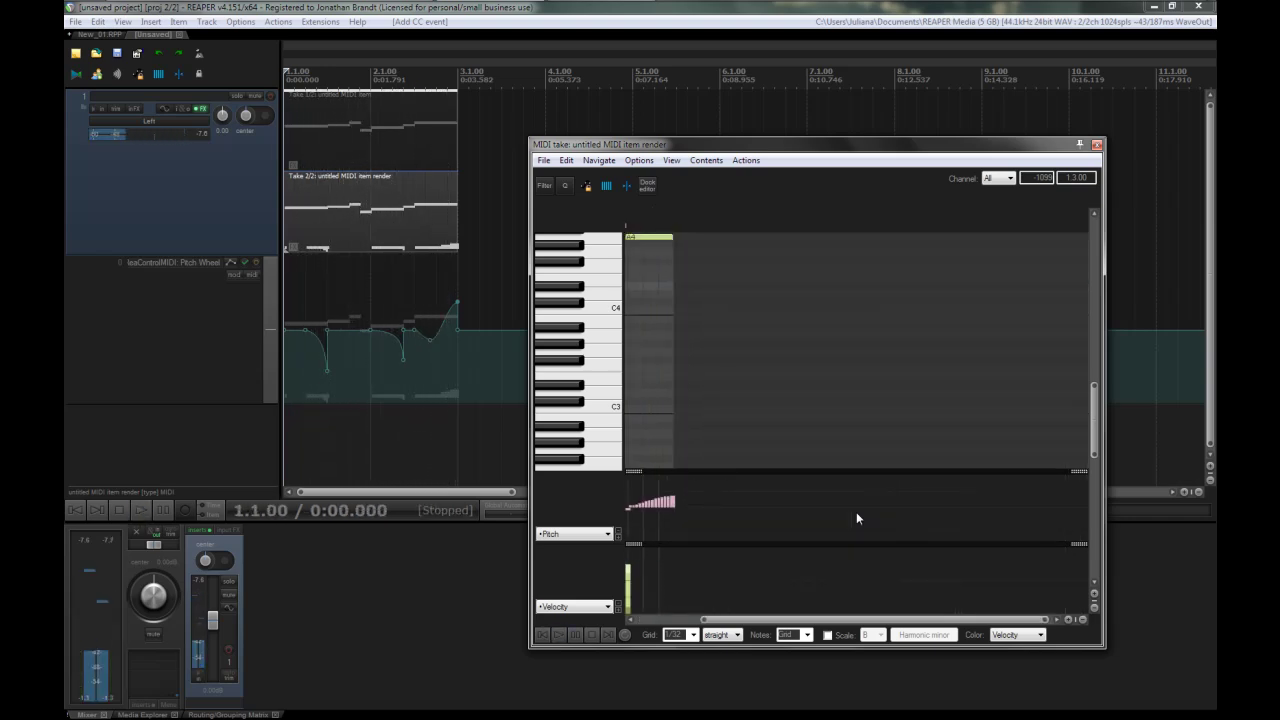
- Close the MIDI editor and lengthen the bass MIDI items to the right
{"action": "left_click", "coordinate": [1097, 144]}
{"action": "left_click_drag", "start_coordinate": [458, 230], "coordinate": [982, 230]}
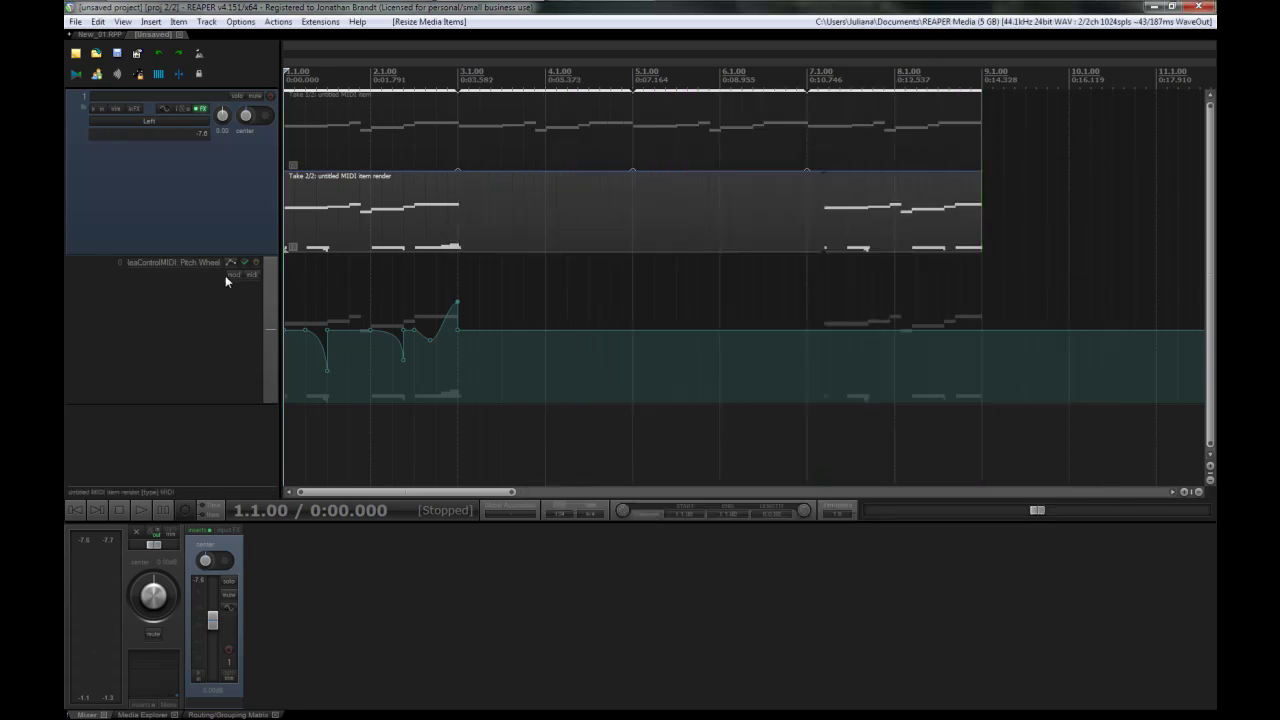
{"action": "scroll", "coordinate": [451, 313], "scroll_direction": "down", "scroll_amount": 2}
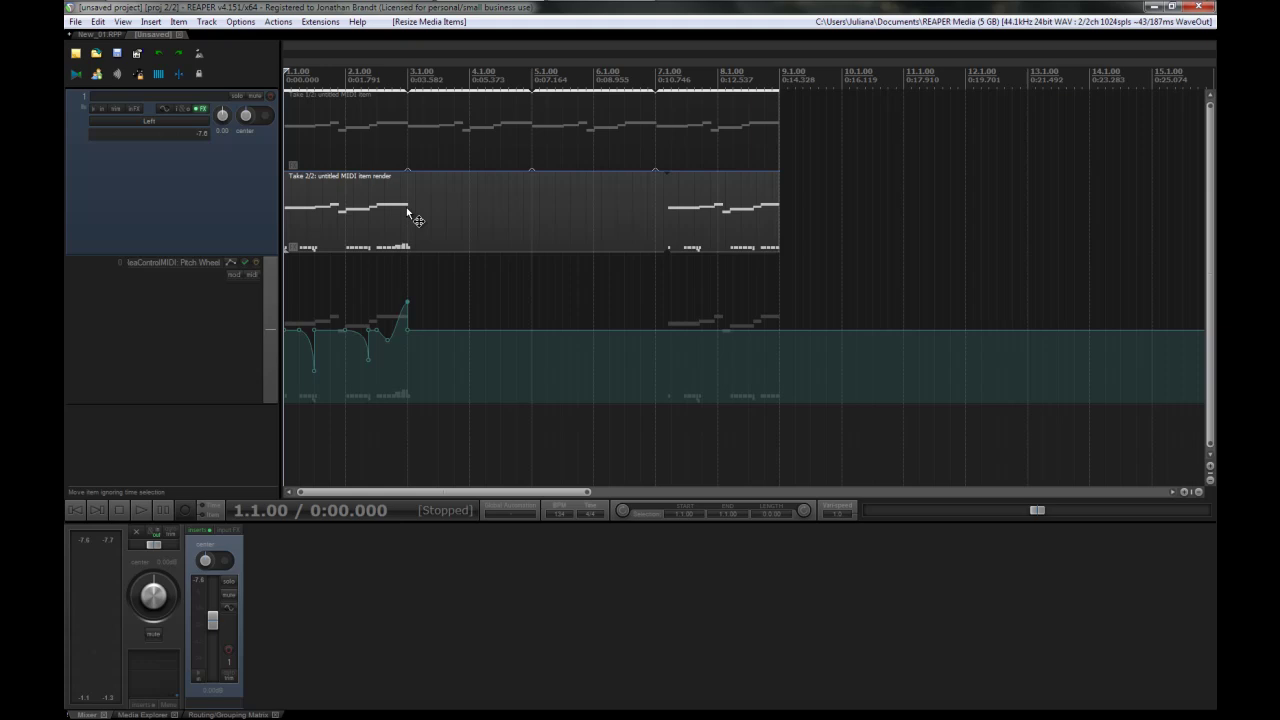
- Split the items at bar 3, delete the right parts, and extend them to loop to bar 9
{"action": "left_click", "coordinate": [406, 207]}
{"action": "key", "text": "s"}
{"action": "key", "text": "Delete"}
{"action": "left_click_drag", "start_coordinate": [406, 224], "coordinate": [788, 234]}
{"action": "key", "text": "space"}
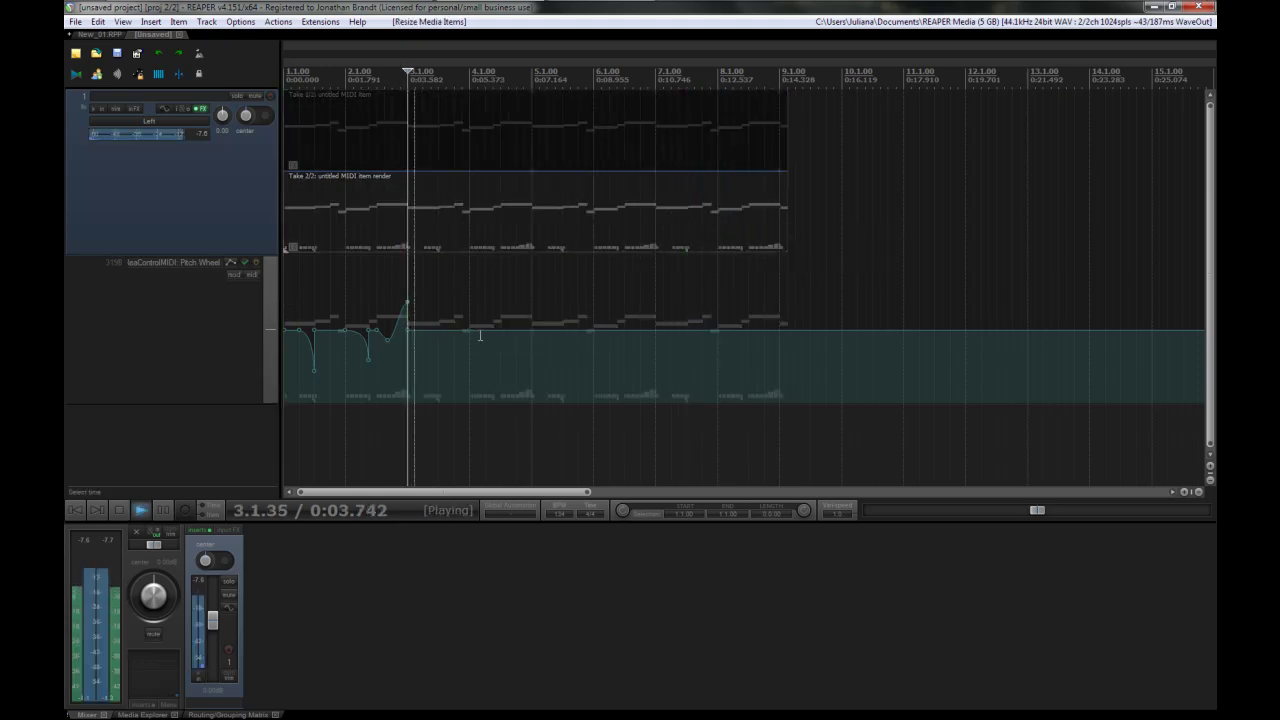
{"action": "key", "text": "space"}
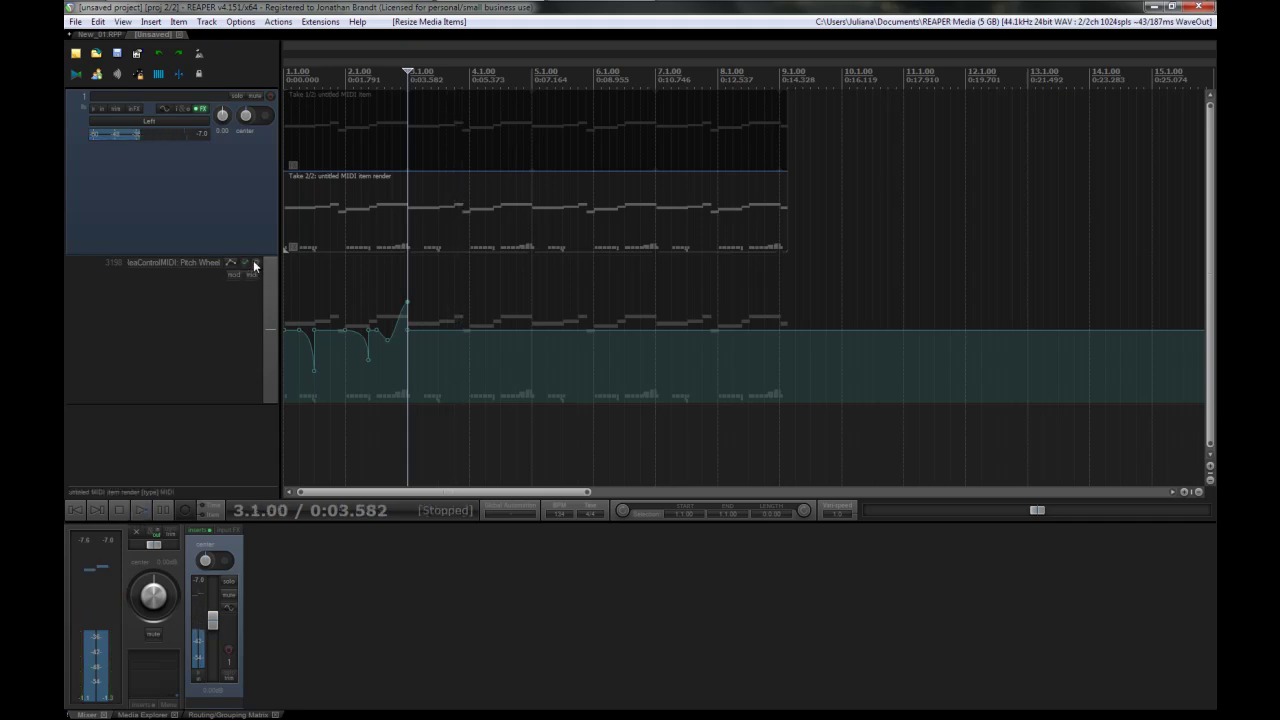
- Bypass the ReaControlMIDI Pitch Wheel envelope and play back to hear only the rendered bends
{"action": "left_click", "coordinate": [246, 265]}
{"action": "key", "text": "space"}
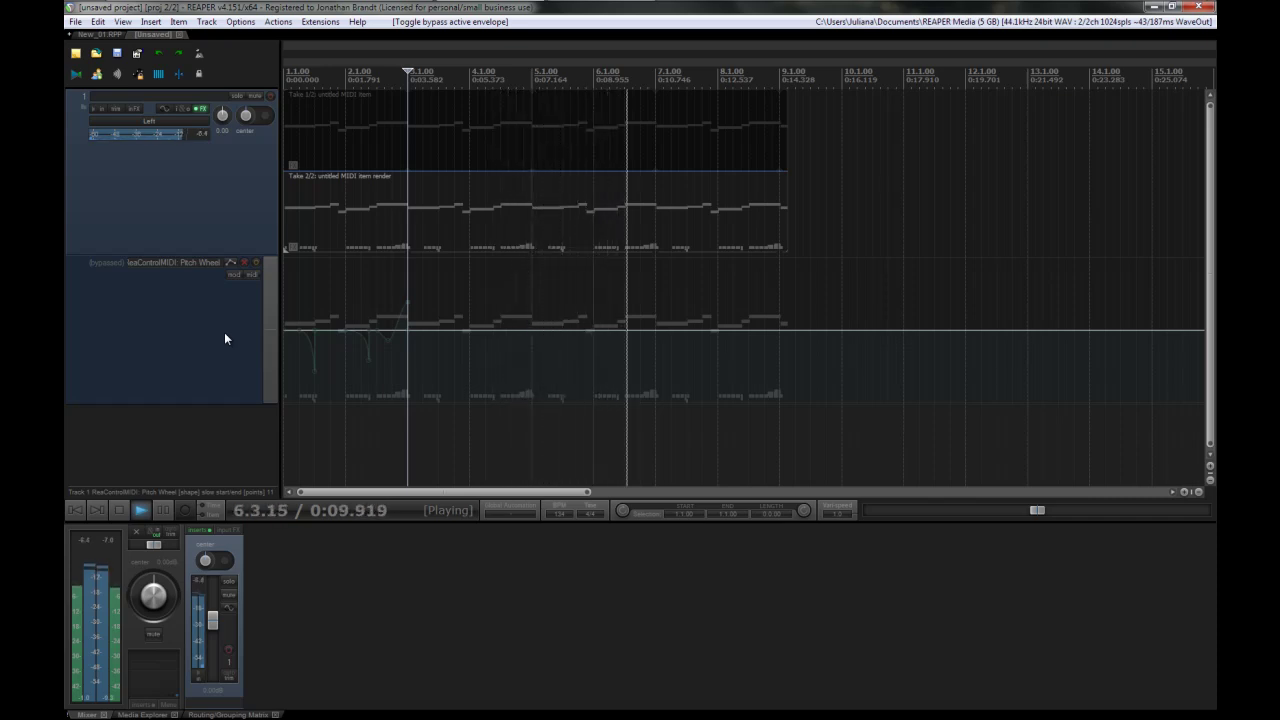
{"action": "key", "text": "space"}
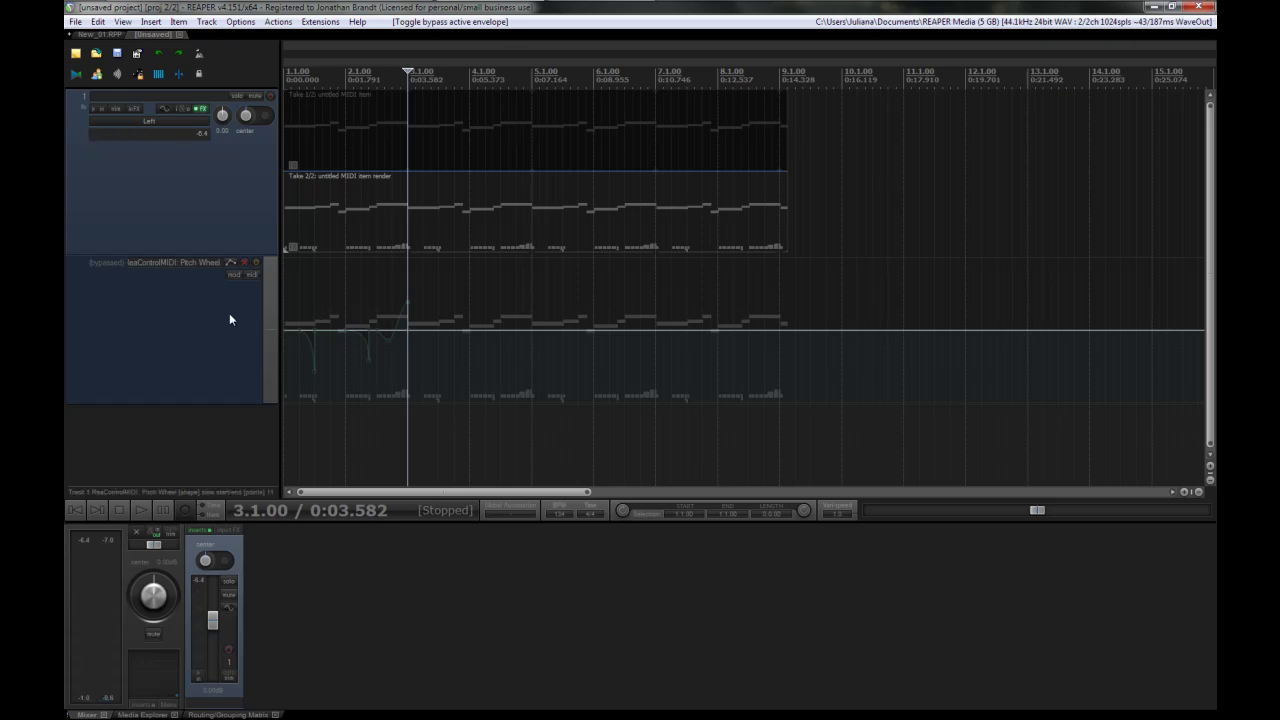